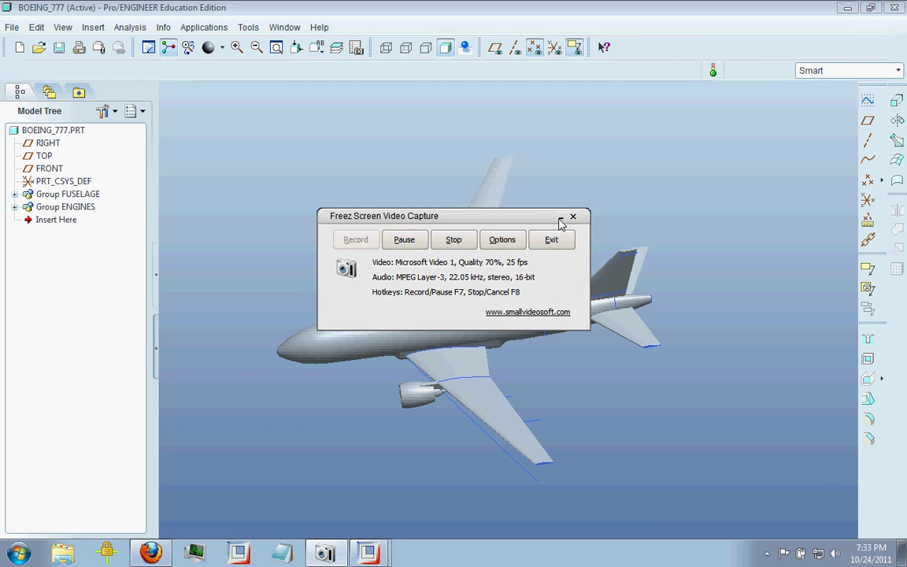
- Clear the overlapping panel and orbit the 777 from nose-on to a tilted top-down view
{"action": "left_click", "coordinate": [560, 219]}
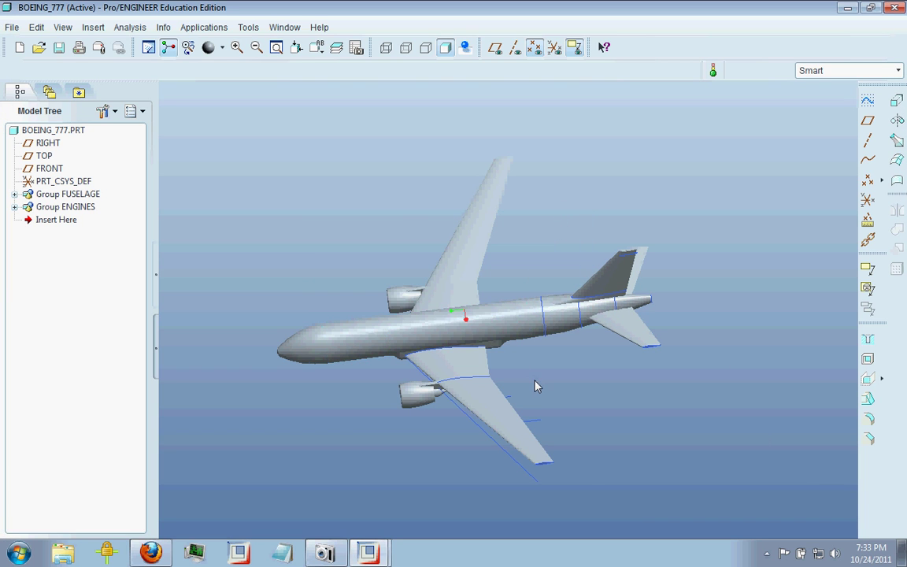
{"action": "mouse_move", "coordinate": [534, 385]}
{"action": "middle_mouse_down"}
{"action": "mouse_move", "coordinate": [545, 369]}
{"action": "mouse_move", "coordinate": [577, 356]}
{"action": "mouse_move", "coordinate": [622, 355]}
{"action": "mouse_move", "coordinate": [711, 377]}
{"action": "mouse_move", "coordinate": [712, 411]}
{"action": "mouse_move", "coordinate": [693, 407]}
{"action": "middle_mouse_up"}
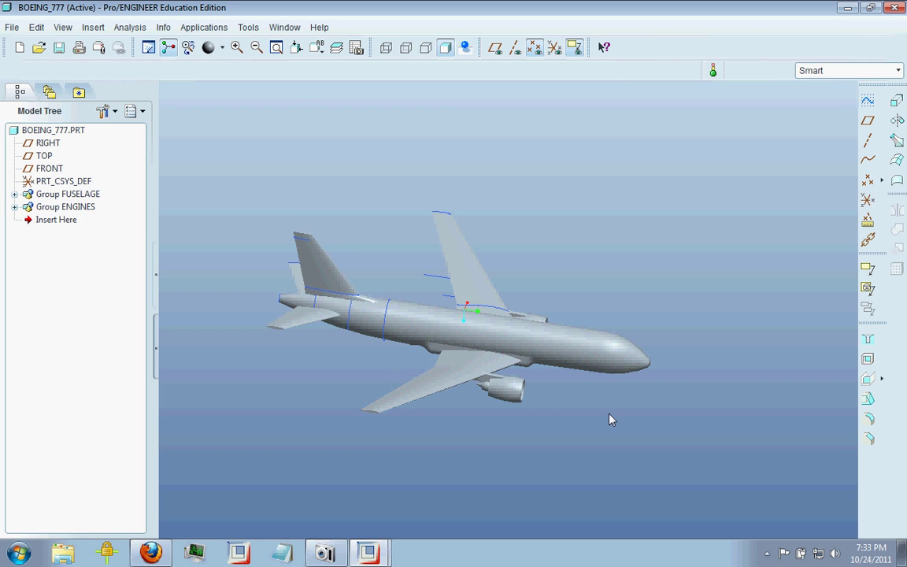
{"action": "mouse_move", "coordinate": [610, 419]}
{"action": "middle_mouse_down"}
{"action": "mouse_move", "coordinate": [589, 423]}
{"action": "mouse_move", "coordinate": [596, 484]}
{"action": "mouse_move", "coordinate": [603, 440]}
{"action": "mouse_move", "coordinate": [591, 417]}
{"action": "mouse_move", "coordinate": [559, 401]}
{"action": "mouse_move", "coordinate": [431, 423]}
{"action": "mouse_move", "coordinate": [452, 441]}
{"action": "mouse_move", "coordinate": [464, 492]}
{"action": "mouse_move", "coordinate": [467, 464]}
{"action": "mouse_move", "coordinate": [489, 443]}
{"action": "mouse_move", "coordinate": [469, 446]}
{"action": "mouse_move", "coordinate": [447, 432]}
{"action": "mouse_move", "coordinate": [466, 433]}
{"action": "middle_mouse_up"}
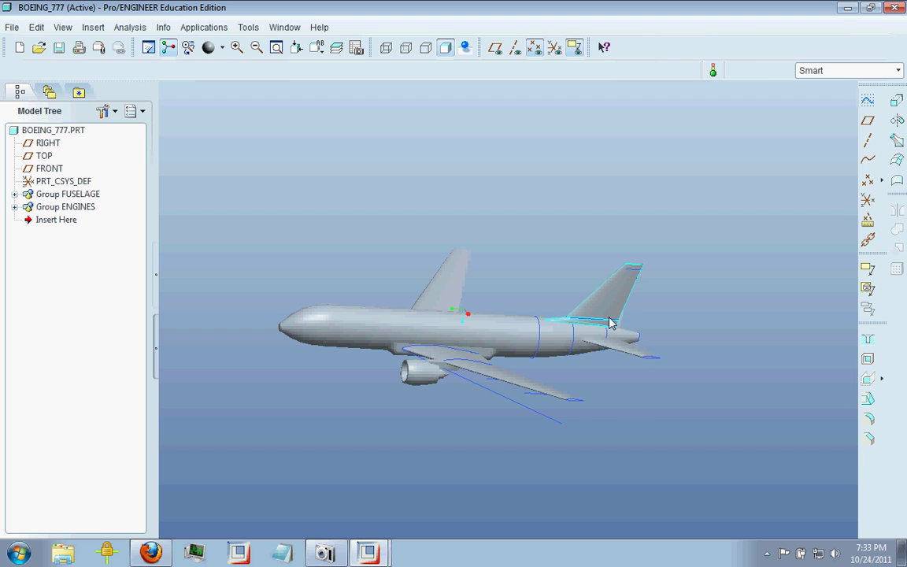
- Select the wing's edge curve and orbit the airplane through side and top-down views
{"action": "middle_click_drag", "start_coordinate": [629, 392], "coordinate": [582, 463]}
{"action": "left_click", "coordinate": [476, 433]}
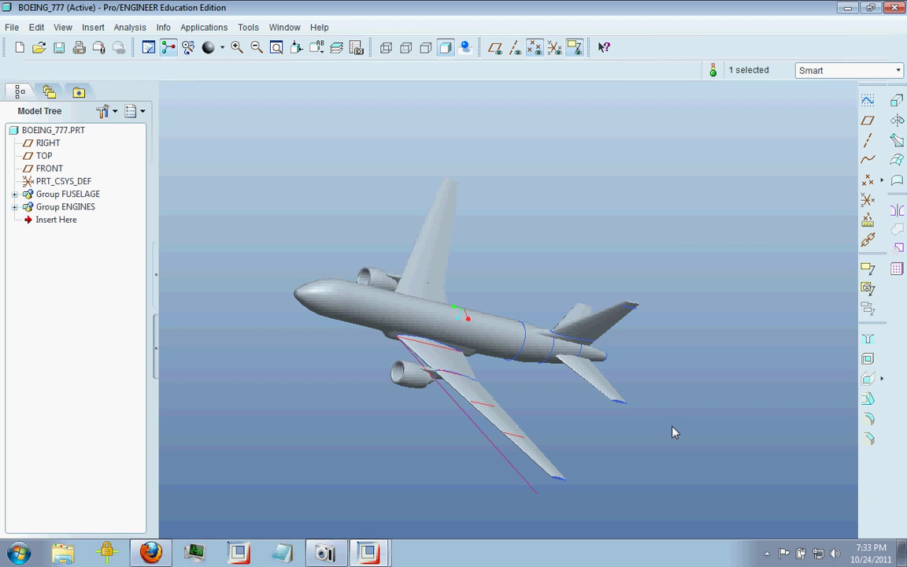
{"action": "middle_click_drag", "start_coordinate": [675, 432], "coordinate": [453, 419]}
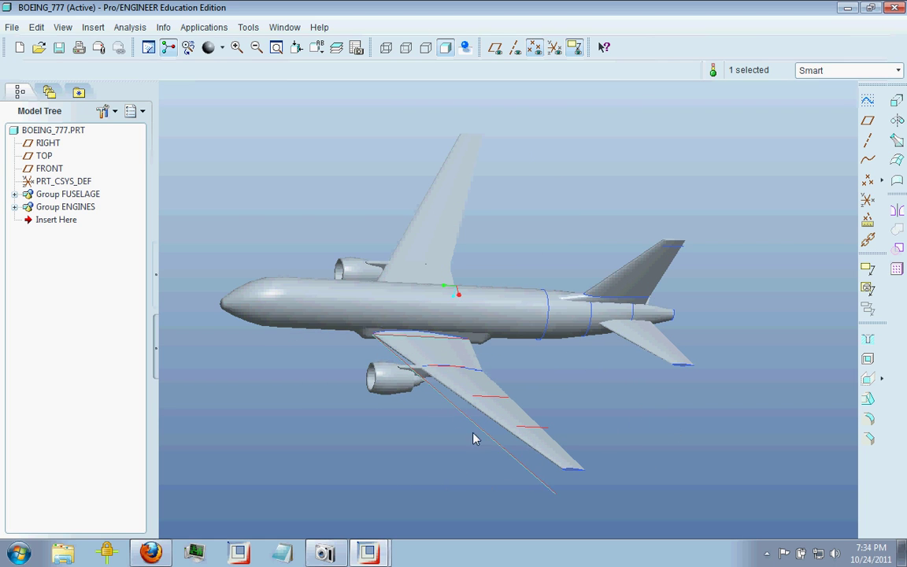
{"action": "middle_click_drag", "start_coordinate": [609, 394], "coordinate": [591, 440]}
- Pan and tilt the 777 to settle on a top-down oblique view of the wing
{"action": "middle_click_drag", "start_coordinate": [569, 394], "coordinate": [551, 312], "text": "shift"}
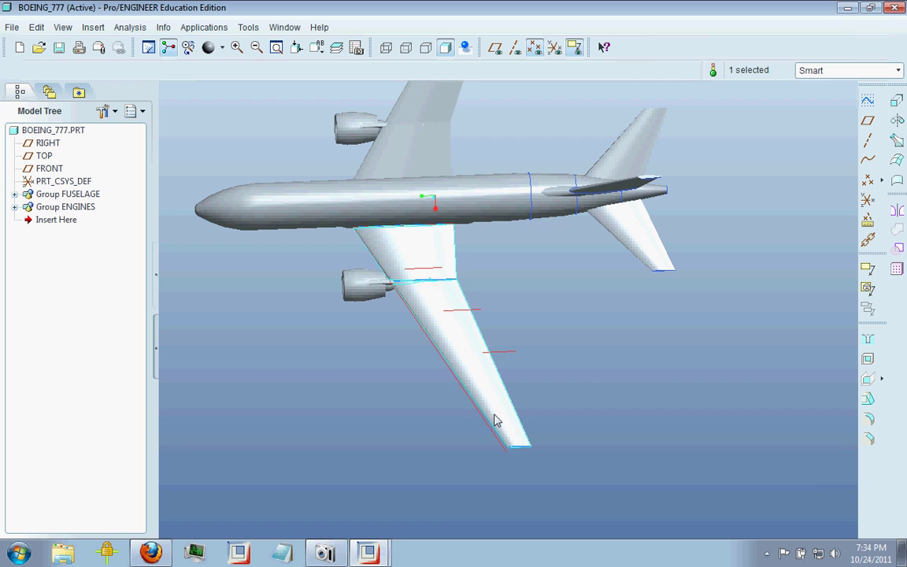
{"action": "middle_click_drag", "start_coordinate": [560, 387], "coordinate": [572, 380]}
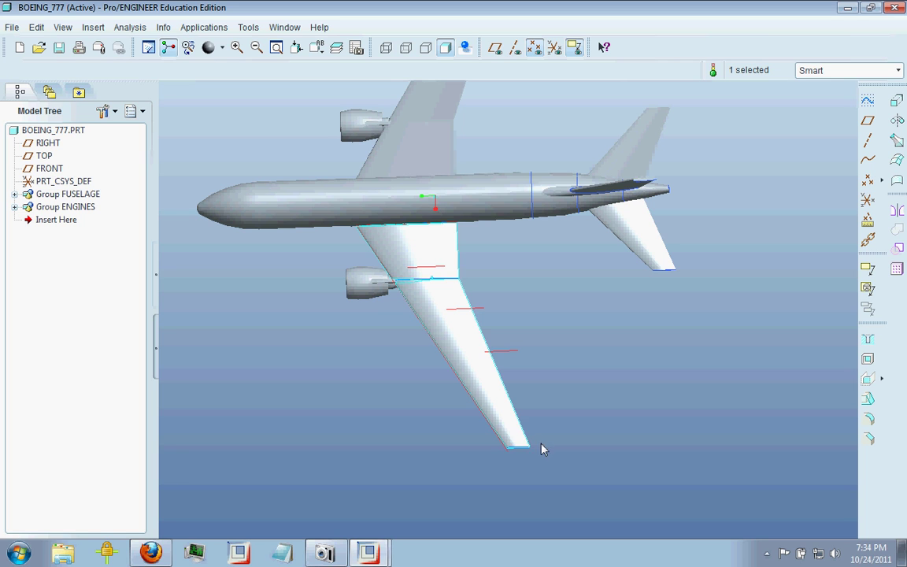
{"action": "middle_click_drag", "start_coordinate": [566, 443], "coordinate": [528, 400]}
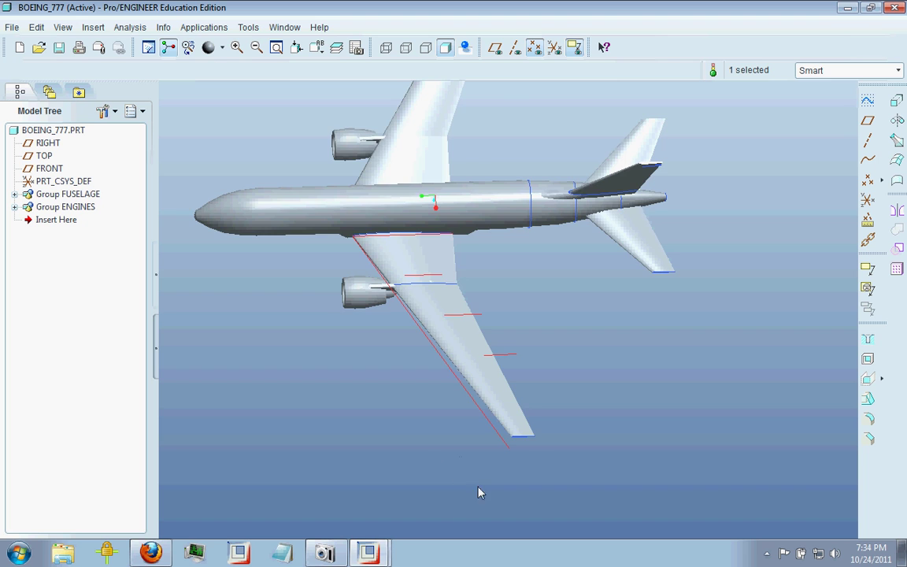
{"action": "middle_click_drag", "start_coordinate": [480, 493], "coordinate": [528, 458]}
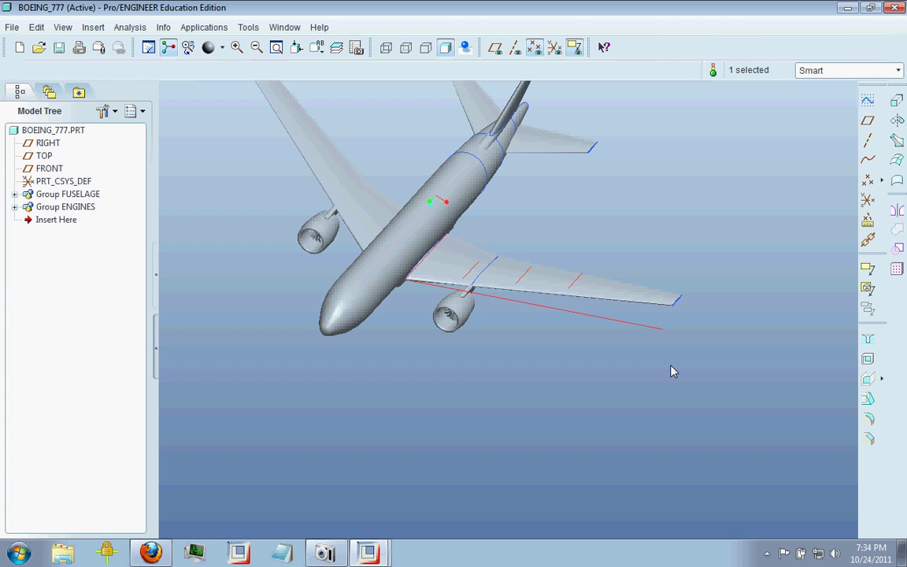
{"action": "mouse_move", "coordinate": [628, 412]}
{"action": "middle_mouse_down"}
{"action": "mouse_move", "coordinate": [617, 469]}
{"action": "mouse_move", "coordinate": [644, 455]}
{"action": "mouse_move", "coordinate": [617, 387]}
{"action": "middle_mouse_up"}
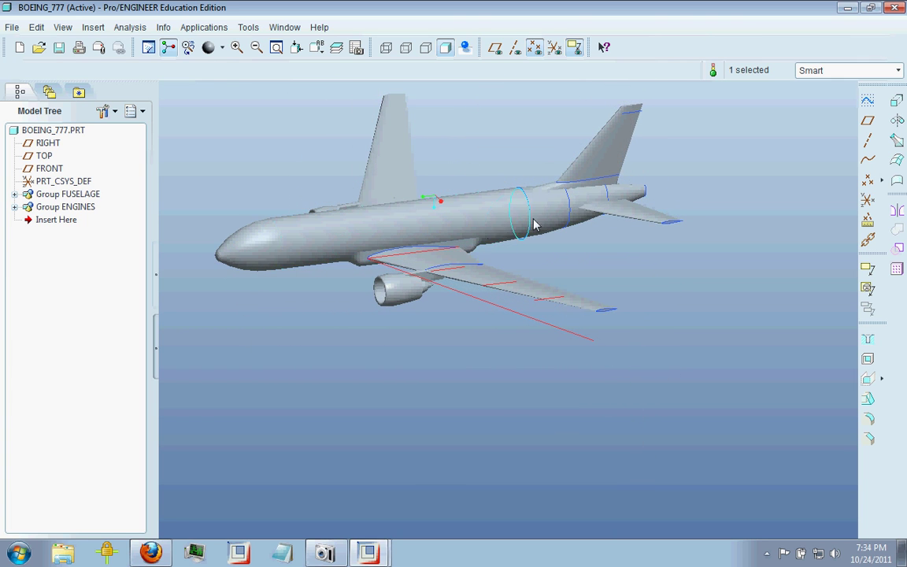
{"action": "mouse_move", "coordinate": [544, 367]}
{"action": "middle_mouse_down"}
{"action": "mouse_move", "coordinate": [482, 372]}
{"action": "mouse_move", "coordinate": [494, 435]}
{"action": "mouse_move", "coordinate": [489, 364]}
{"action": "mouse_move", "coordinate": [498, 354]}
{"action": "mouse_move", "coordinate": [605, 348]}
{"action": "mouse_move", "coordinate": [605, 357]}
{"action": "mouse_move", "coordinate": [498, 371]}
{"action": "mouse_move", "coordinate": [435, 396]}
{"action": "mouse_move", "coordinate": [460, 439]}
{"action": "mouse_move", "coordinate": [468, 390]}
{"action": "mouse_move", "coordinate": [529, 416]}
{"action": "mouse_move", "coordinate": [512, 453]}
{"action": "middle_mouse_up"}
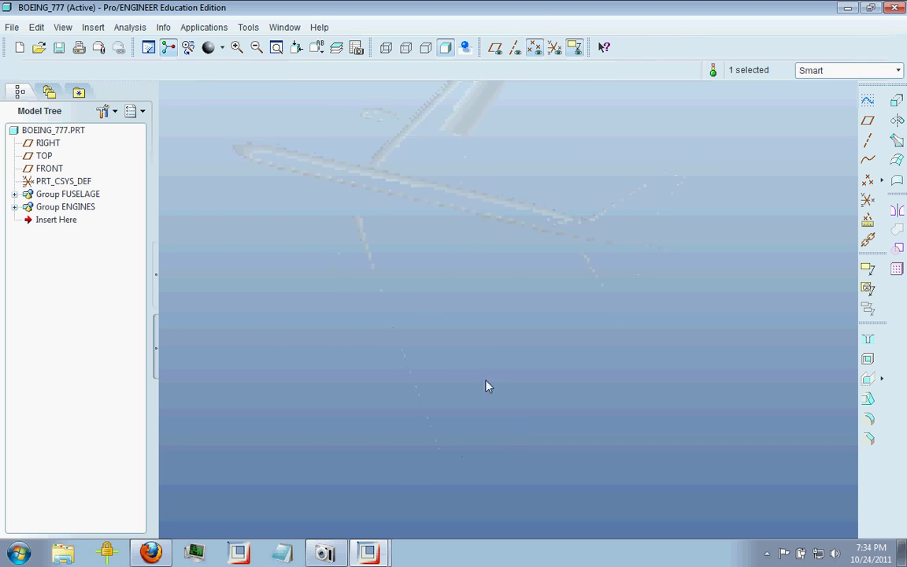
- Select the lower wing surface and turn the airplane to a slightly different orientation
{"action": "middle_click_drag", "start_coordinate": [565, 371], "coordinate": [564, 381]}
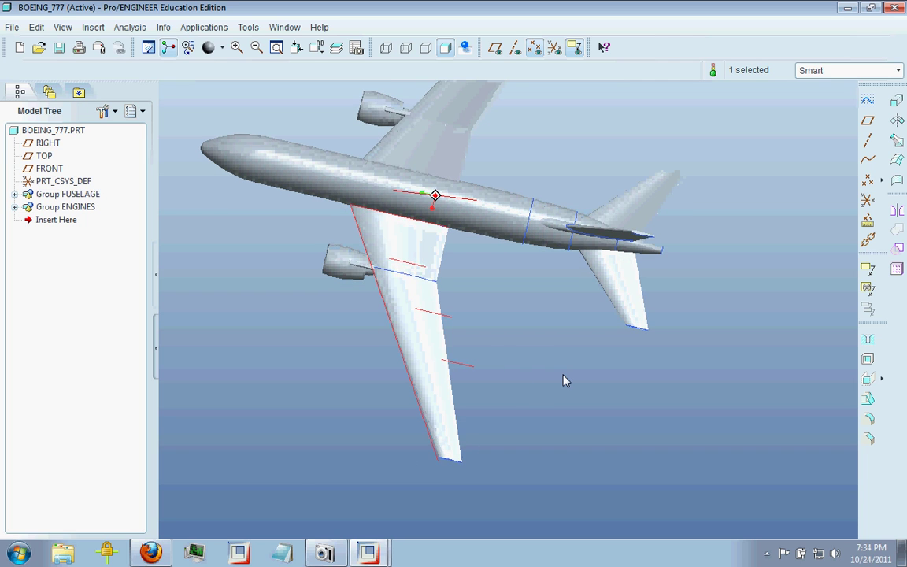
{"action": "left_click", "coordinate": [363, 241]}
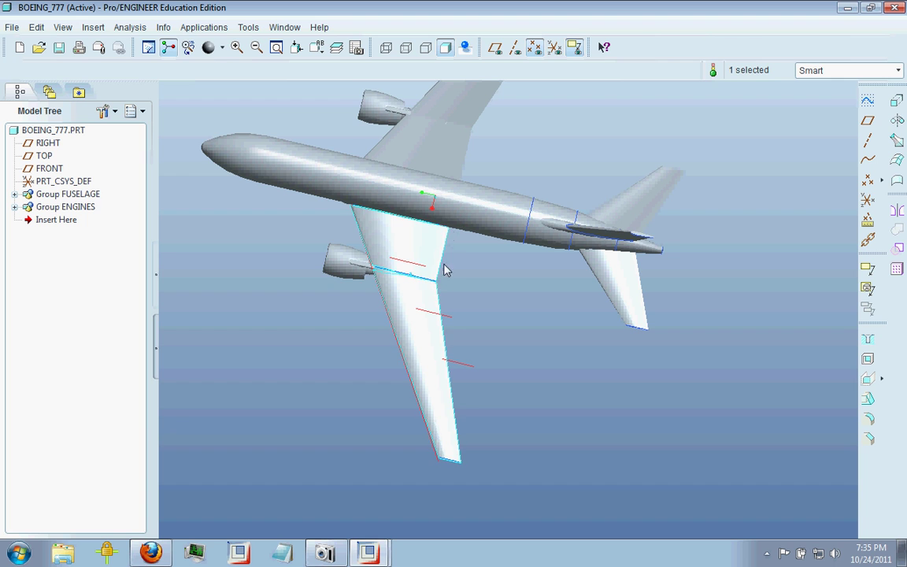
{"action": "mouse_move", "coordinate": [541, 296]}
{"action": "middle_mouse_down"}
{"action": "mouse_move", "coordinate": [536, 309]}
{"action": "mouse_move", "coordinate": [536, 297]}
{"action": "middle_mouse_up"}
{"action": "mouse_move", "coordinate": [432, 183]}
{"action": "middle_mouse_down"}
{"action": "mouse_move", "coordinate": [496, 290]}
{"action": "mouse_move", "coordinate": [496, 279]}
{"action": "middle_mouse_up"}
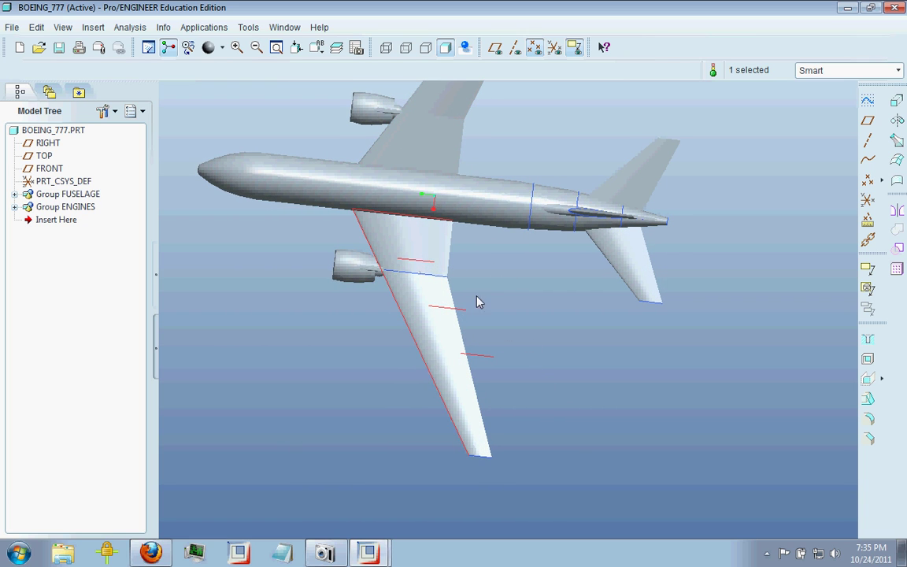
- Select the lower wing's outline and orbit the airplane around to a rear three-quarter view
{"action": "left_click", "coordinate": [438, 312]}
{"action": "middle_click_drag", "start_coordinate": [579, 439], "coordinate": [544, 358]}
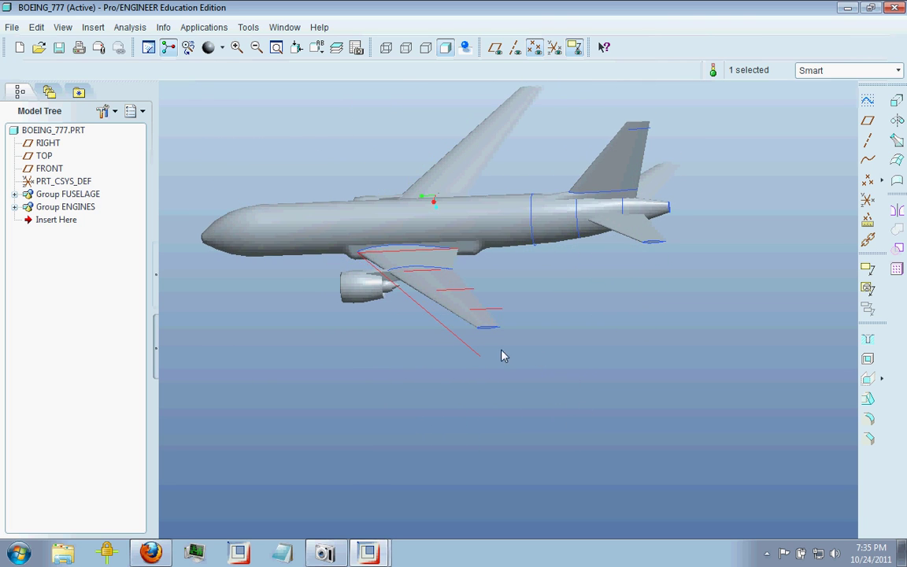
{"action": "middle_click_drag", "start_coordinate": [474, 401], "coordinate": [595, 263]}
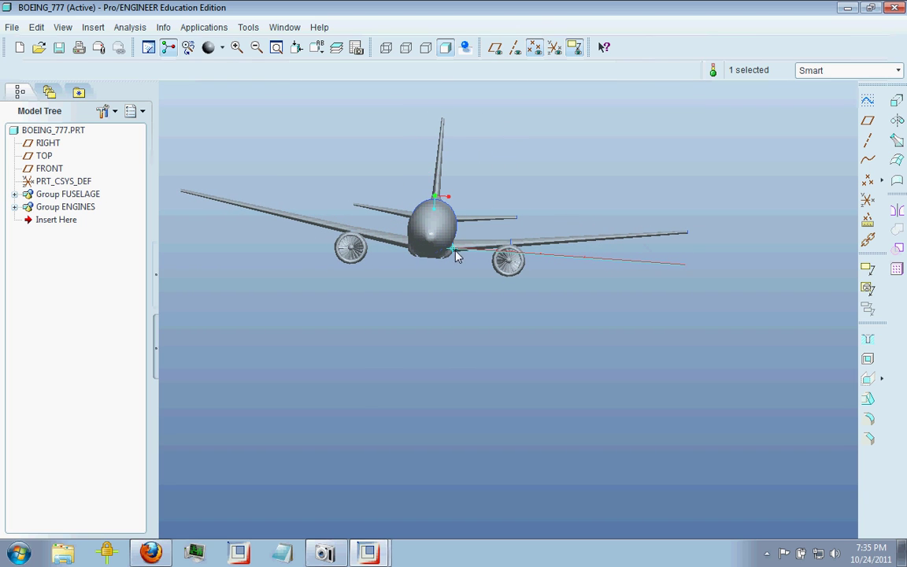
- Zoom in, orbit above the wing, and settle on a straight front view showing the wing twist
{"action": "scroll", "coordinate": [779, 244], "scroll_direction": "down", "scroll_amount": 3}
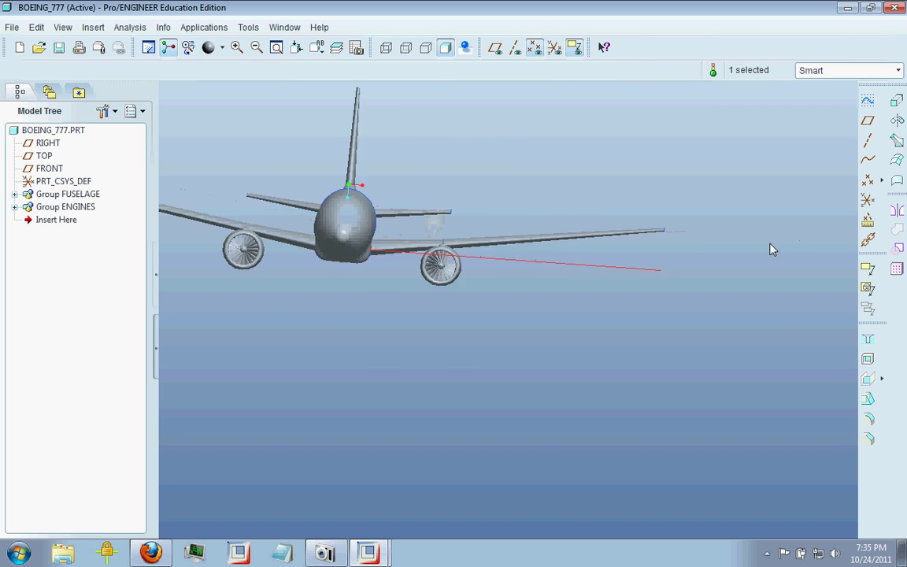
{"action": "scroll", "coordinate": [510, 233], "scroll_direction": "up", "scroll_amount": 3}
{"action": "scroll", "coordinate": [527, 235], "scroll_direction": "down", "scroll_amount": 2}
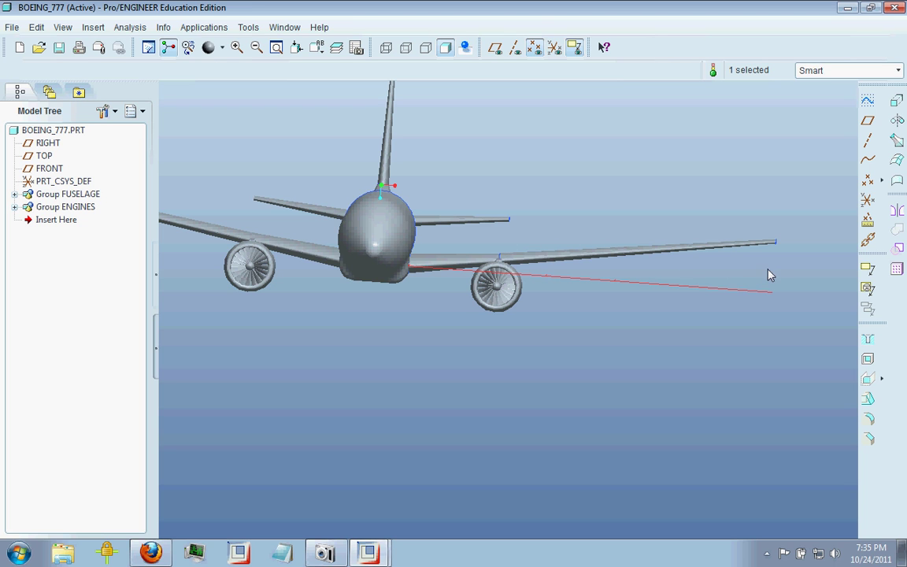
{"action": "middle_click_drag", "start_coordinate": [607, 214], "coordinate": [539, 273]}
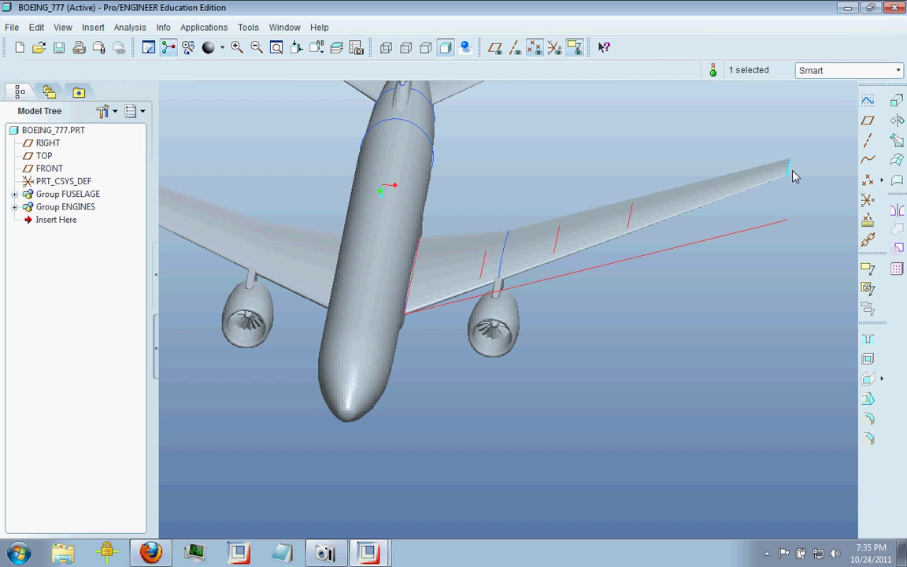
{"action": "middle_click_drag", "start_coordinate": [580, 299], "coordinate": [511, 251]}
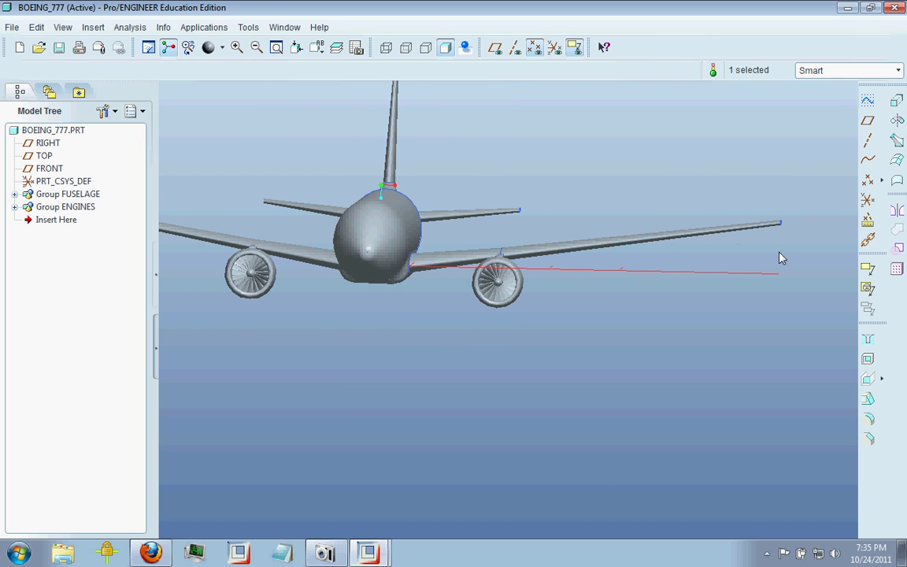
{"action": "middle_click_drag", "start_coordinate": [722, 300], "coordinate": [724, 301]}
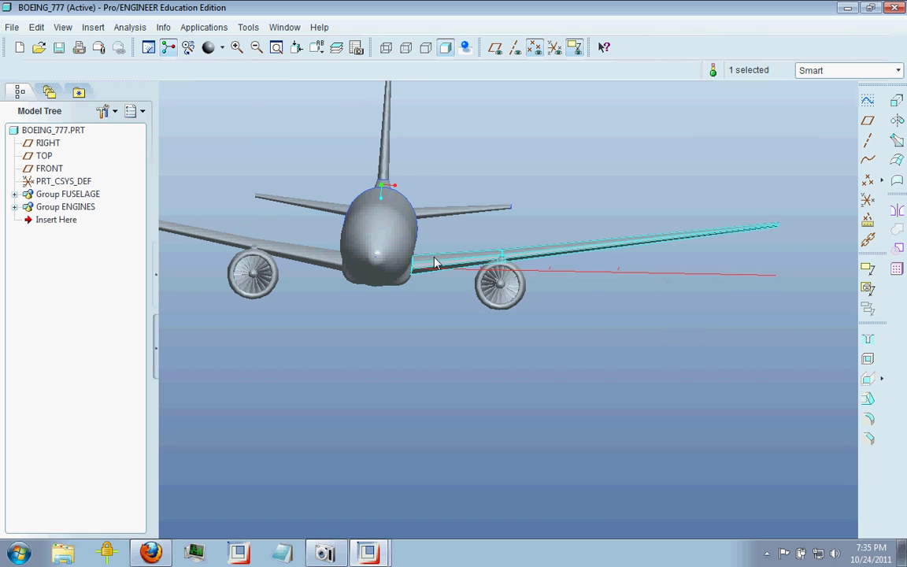
{"action": "middle_click_drag", "start_coordinate": [576, 325], "coordinate": [582, 324]}
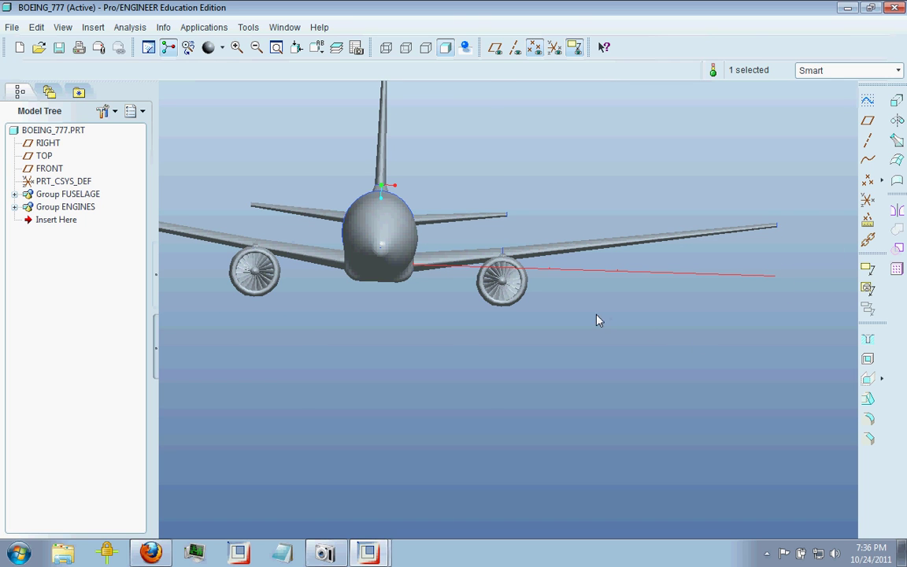
- Orbit the 777 through top, three-quarter and nose-right side views to an above-and-behind view
{"action": "middle_click_drag", "start_coordinate": [597, 319], "coordinate": [585, 405]}
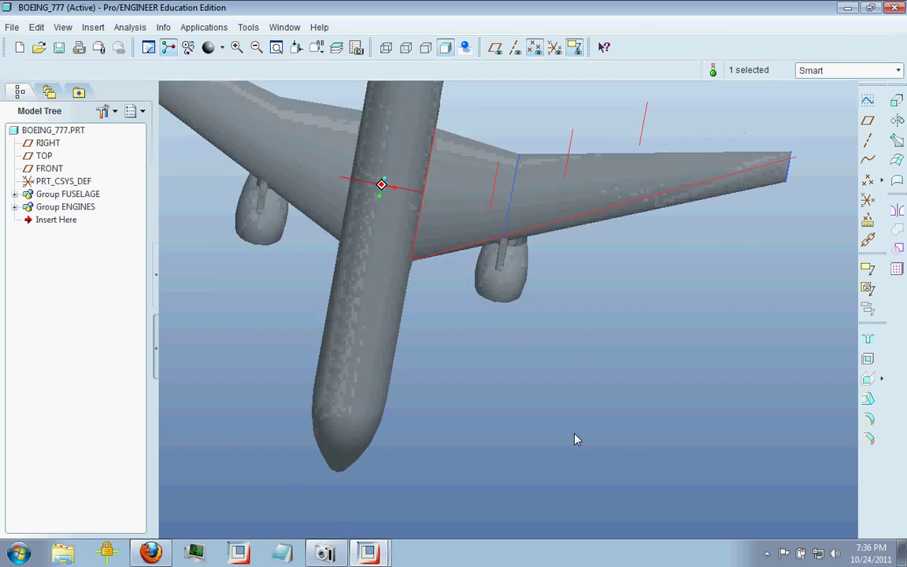
{"action": "middle_click_drag", "start_coordinate": [574, 449], "coordinate": [607, 280]}
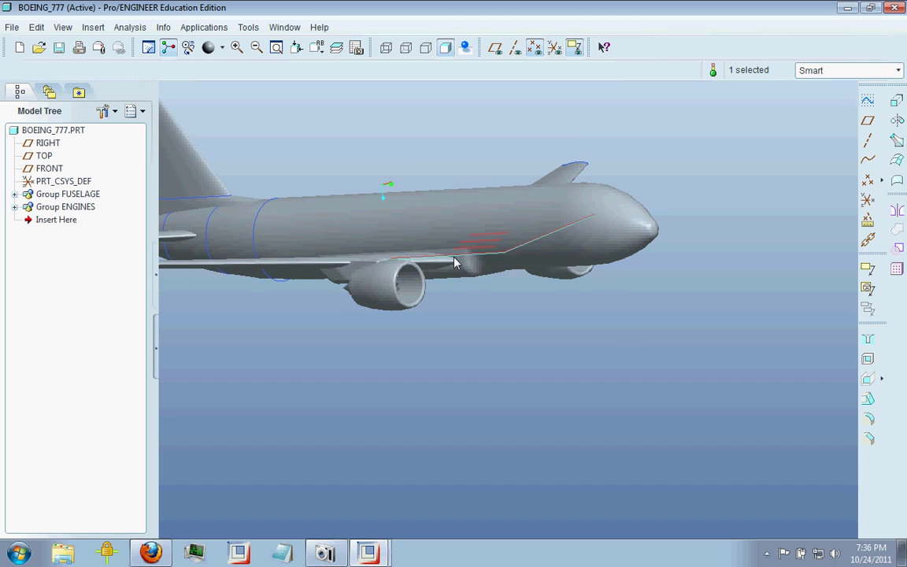
{"action": "middle_click_drag", "start_coordinate": [492, 316], "coordinate": [441, 290]}
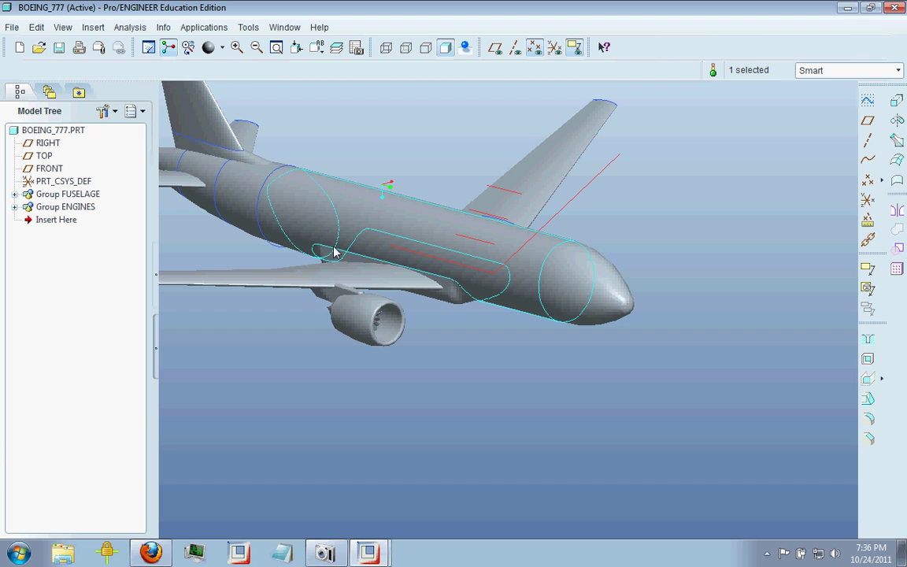
{"action": "middle_click_drag", "start_coordinate": [422, 234], "coordinate": [809, 389]}
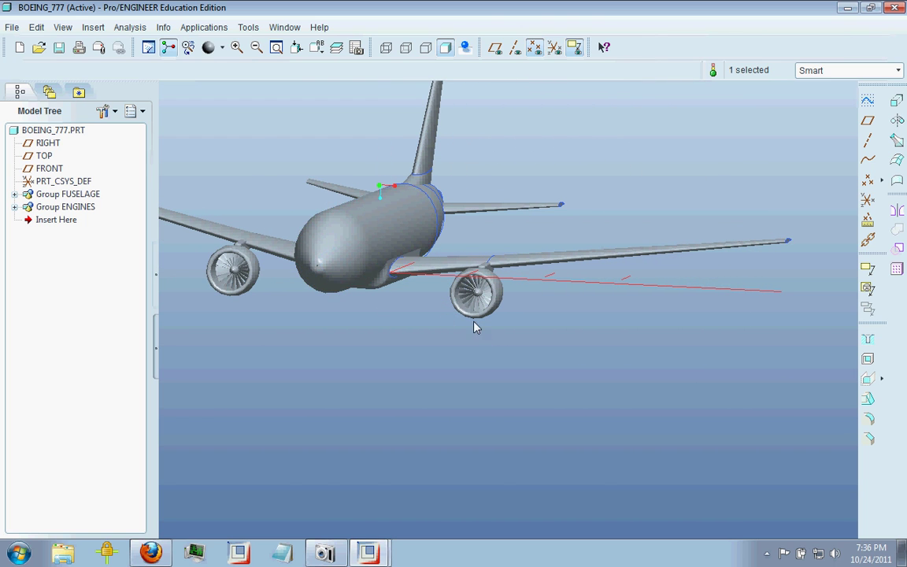
{"action": "middle_click_drag", "start_coordinate": [460, 283], "coordinate": [492, 386]}
- Zoom in around the engine and wing root, then zoom out to a flatter full side view
{"action": "scroll", "coordinate": [415, 307], "scroll_direction": "down", "scroll_amount": 6}
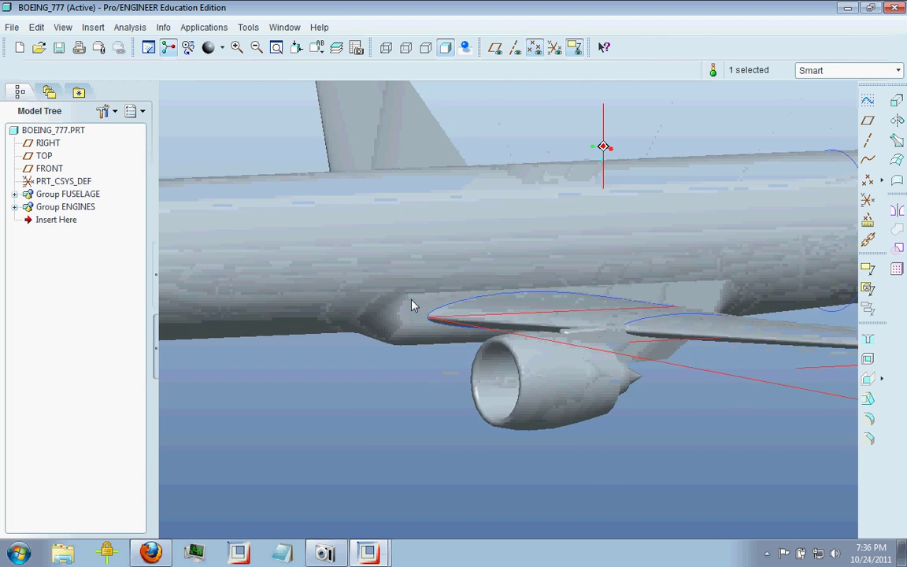
{"action": "middle_click_drag", "start_coordinate": [388, 299], "coordinate": [514, 283]}
{"action": "scroll", "coordinate": [513, 283], "scroll_direction": "up", "scroll_amount": 6}
{"action": "middle_click_drag", "start_coordinate": [440, 284], "coordinate": [415, 290]}
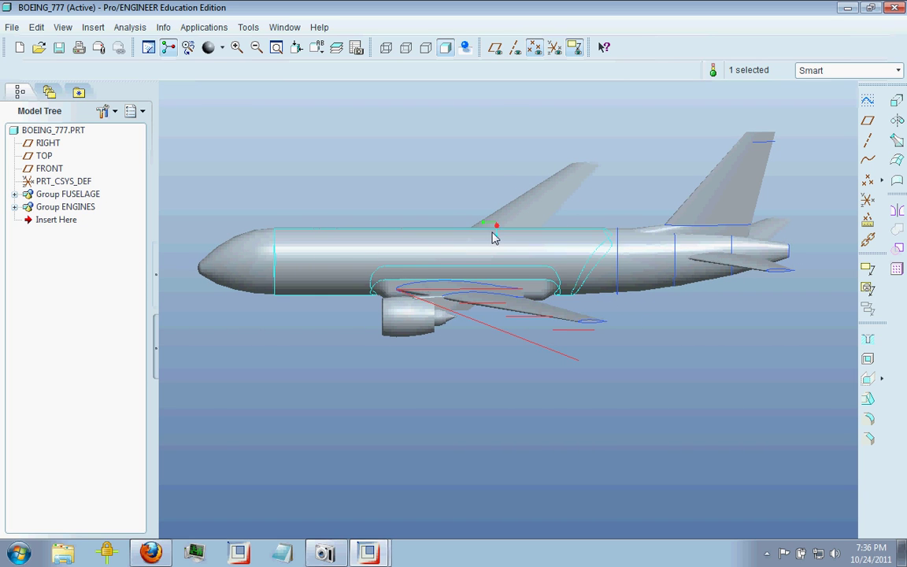
- Select the diagonal curve from the wing root and orbit from the front round to a side view
{"action": "left_click", "coordinate": [399, 298]}
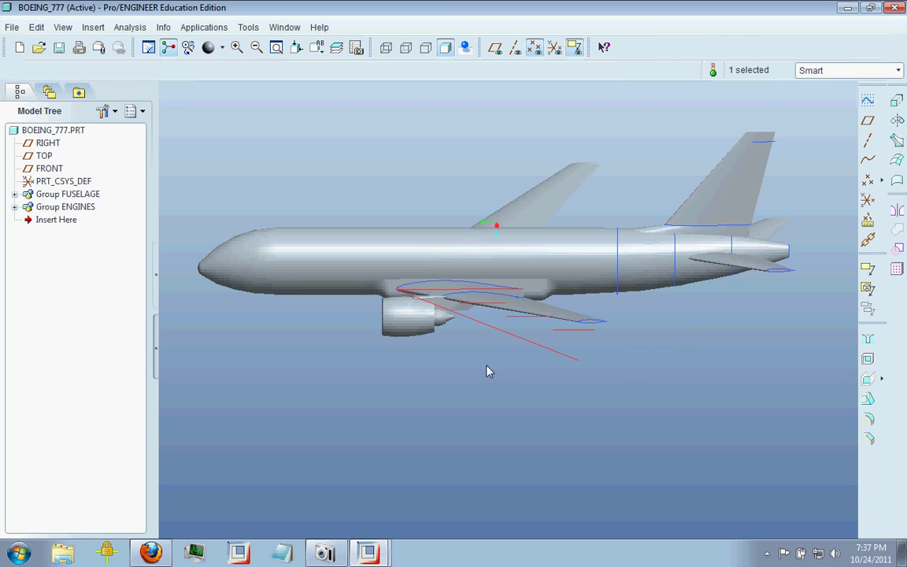
{"action": "middle_click_drag", "start_coordinate": [421, 372], "coordinate": [547, 299]}
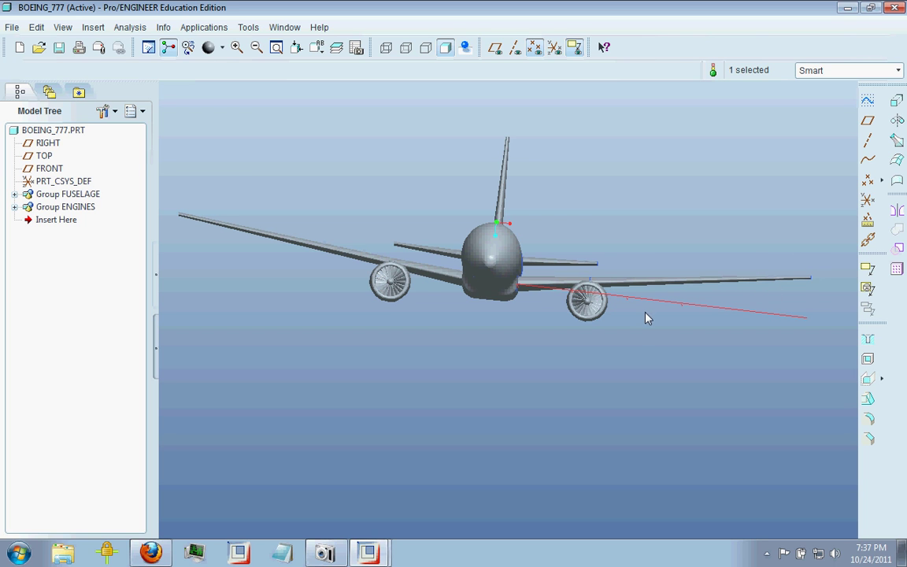
{"action": "middle_click_drag", "start_coordinate": [648, 318], "coordinate": [573, 375]}
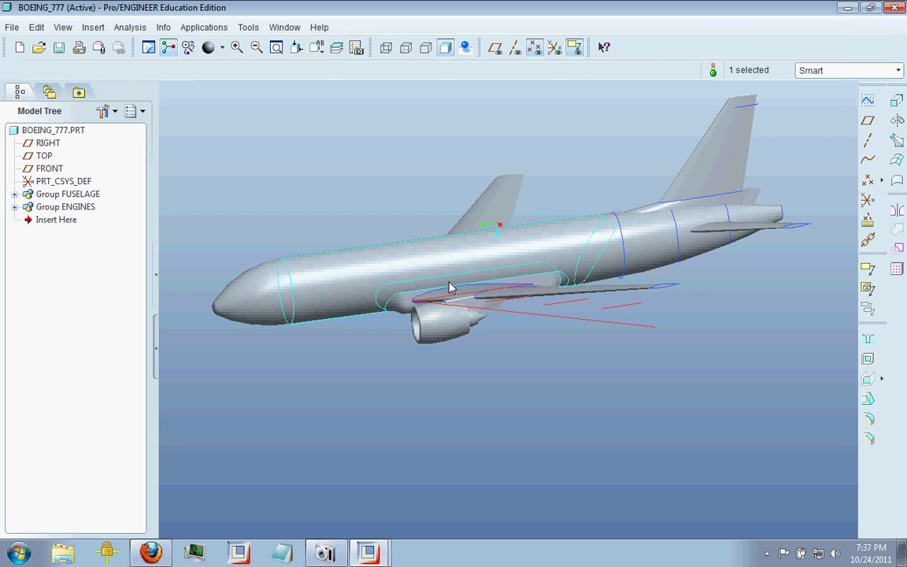
{"action": "middle_click_drag", "start_coordinate": [579, 305], "coordinate": [376, 285]}
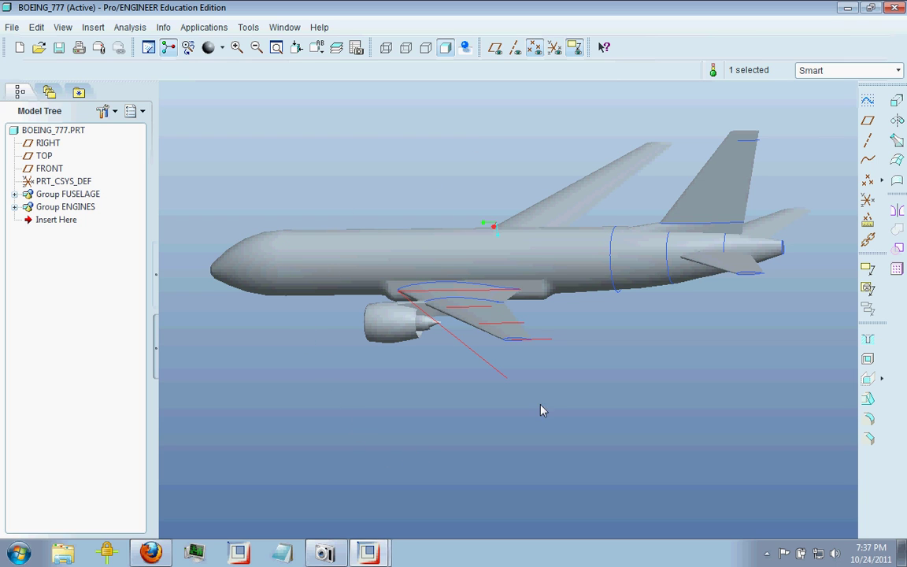
- Orbit below, above and over the wing, ending on a nose-on view of both engines
{"action": "middle_click_drag", "start_coordinate": [540, 407], "coordinate": [540, 374]}
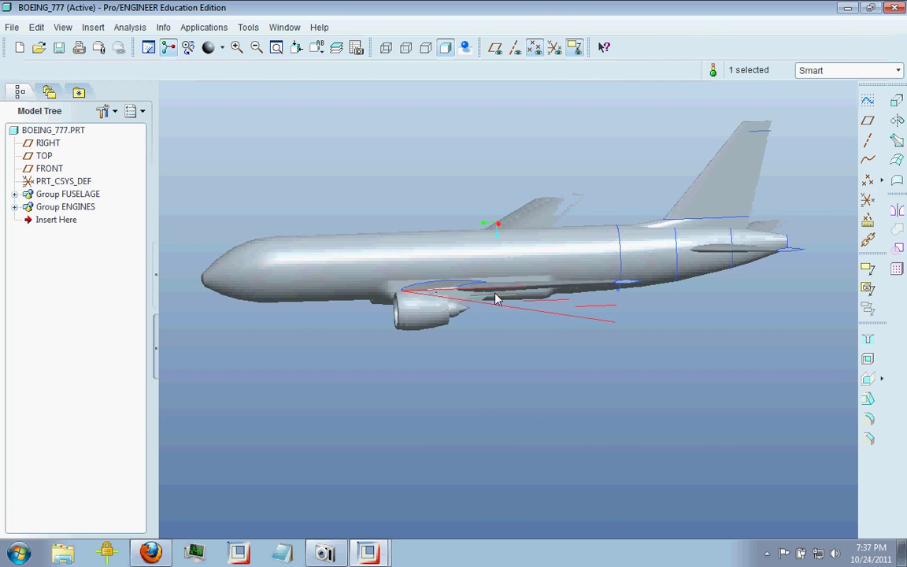
{"action": "middle_click_drag", "start_coordinate": [486, 286], "coordinate": [453, 360]}
{"action": "middle_click_drag", "start_coordinate": [514, 378], "coordinate": [496, 281]}
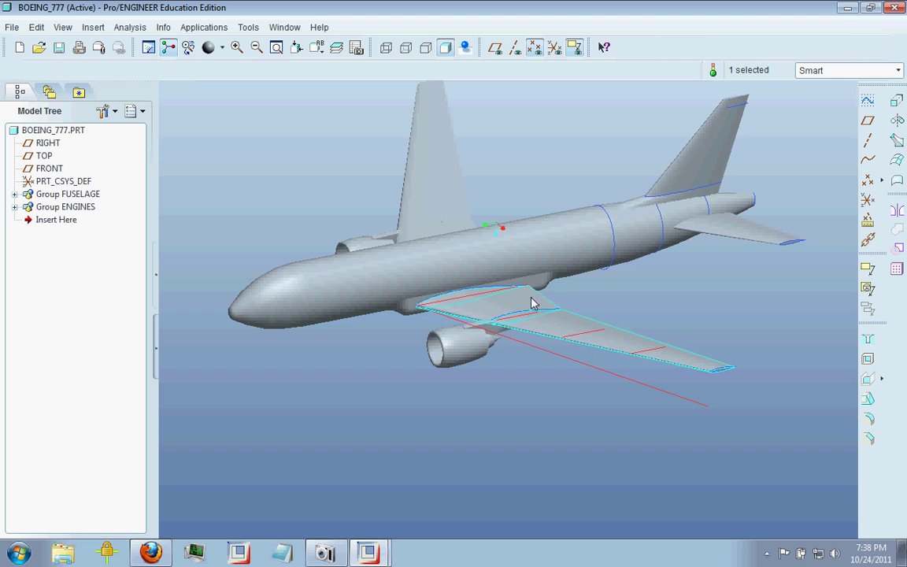
{"action": "middle_click_drag", "start_coordinate": [561, 328], "coordinate": [526, 308]}
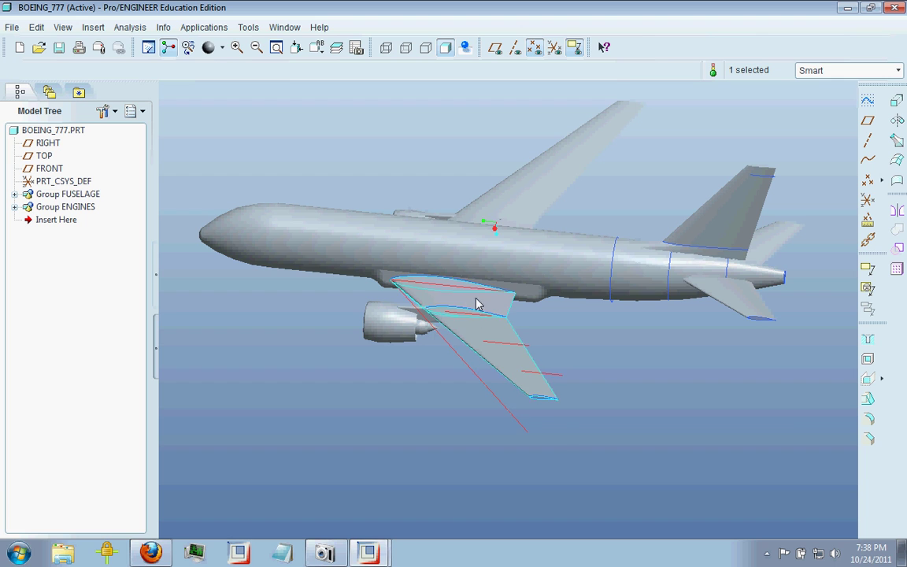
{"action": "middle_click_drag", "start_coordinate": [505, 317], "coordinate": [527, 340]}
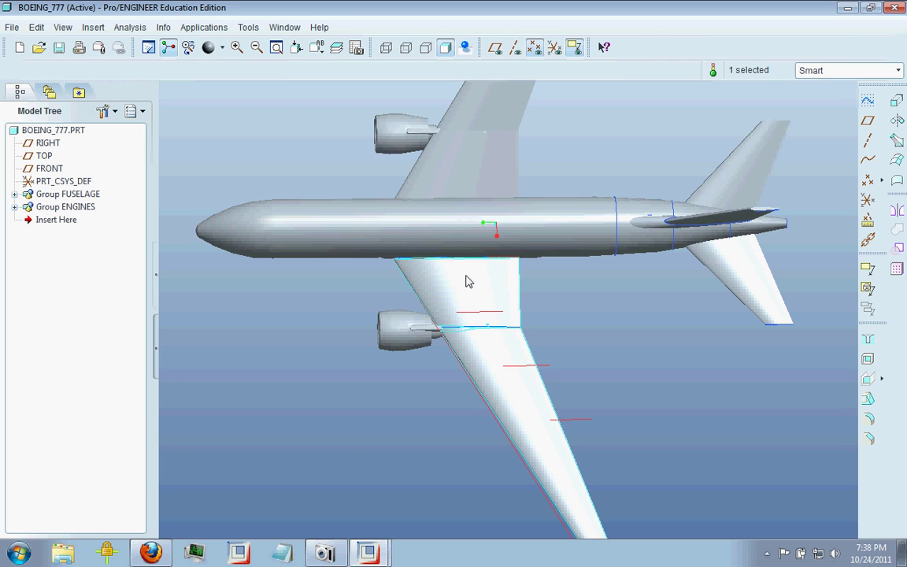
{"action": "middle_click_drag", "start_coordinate": [518, 342], "coordinate": [551, 300]}
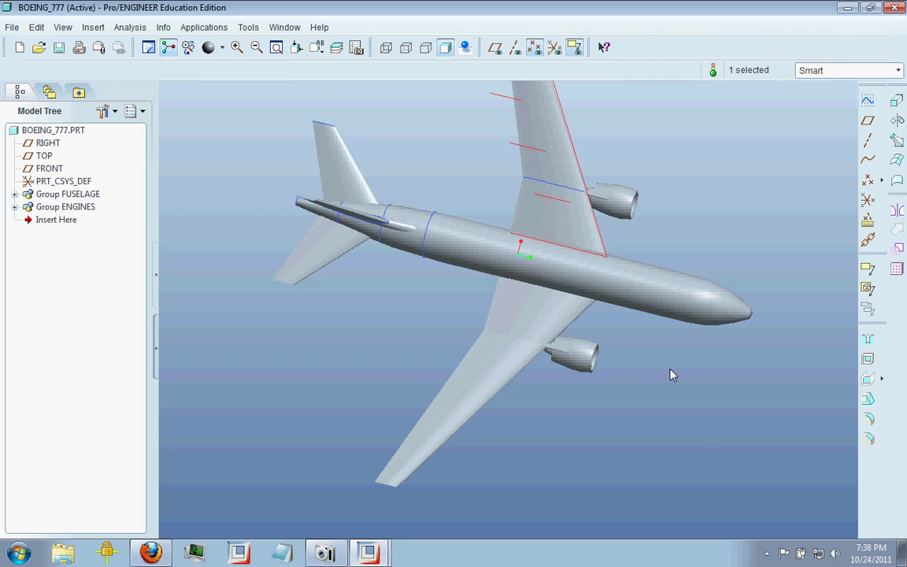
- Zoom in and orbit from under the wing to an oblique top view of both wings
{"action": "mouse_move", "coordinate": [687, 425]}
{"action": "middle_mouse_down"}
{"action": "mouse_move", "coordinate": [703, 431]}
{"action": "mouse_move", "coordinate": [710, 378]}
{"action": "mouse_move", "coordinate": [712, 422]}
{"action": "mouse_move", "coordinate": [589, 385]}
{"action": "mouse_move", "coordinate": [573, 368]}
{"action": "middle_mouse_up"}
{"action": "scroll", "coordinate": [574, 367], "scroll_direction": "down", "scroll_amount": 5}
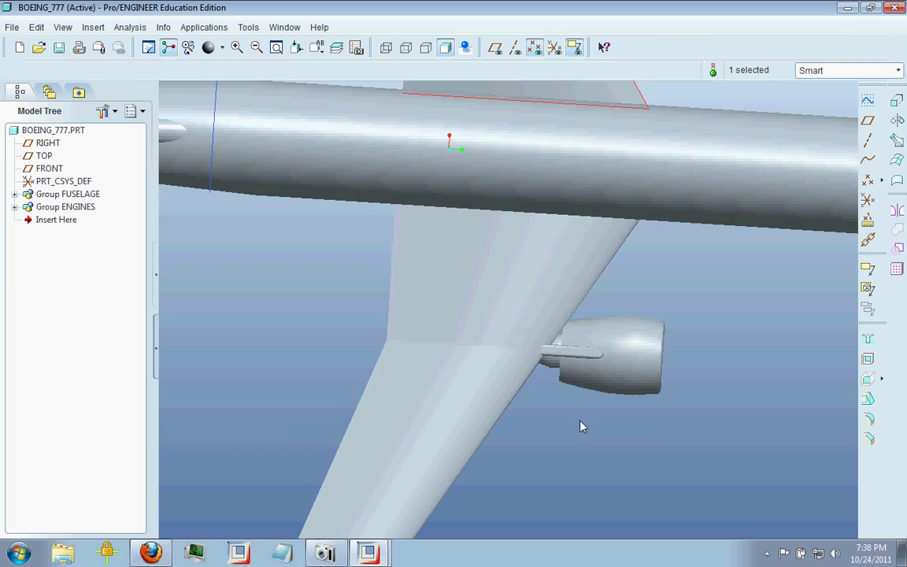
{"action": "middle_click_drag", "start_coordinate": [580, 426], "coordinate": [616, 296]}
{"action": "scroll", "coordinate": [602, 270], "scroll_direction": "down", "scroll_amount": 5}
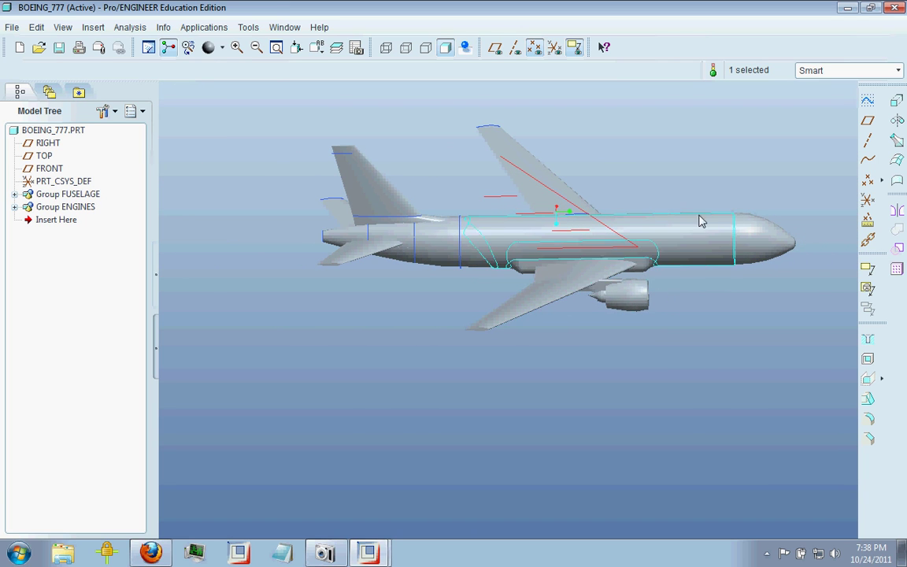
{"action": "middle_click_drag", "start_coordinate": [579, 236], "coordinate": [585, 181]}
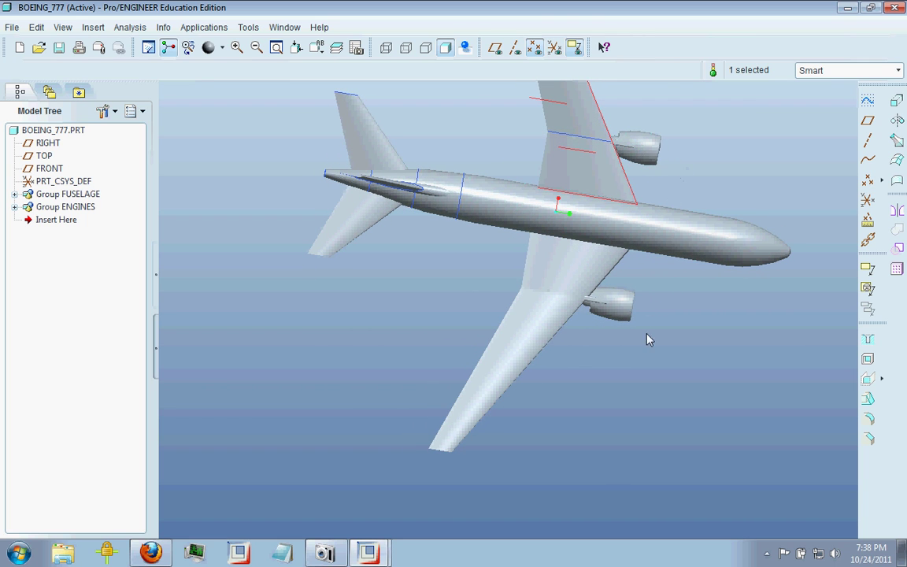
- Zoom onto the engine side-on, then orbit through front and side views of the aircraft
{"action": "middle_click_drag", "start_coordinate": [648, 422], "coordinate": [658, 333]}
{"action": "scroll", "coordinate": [636, 270], "scroll_direction": "down", "scroll_amount": 3}
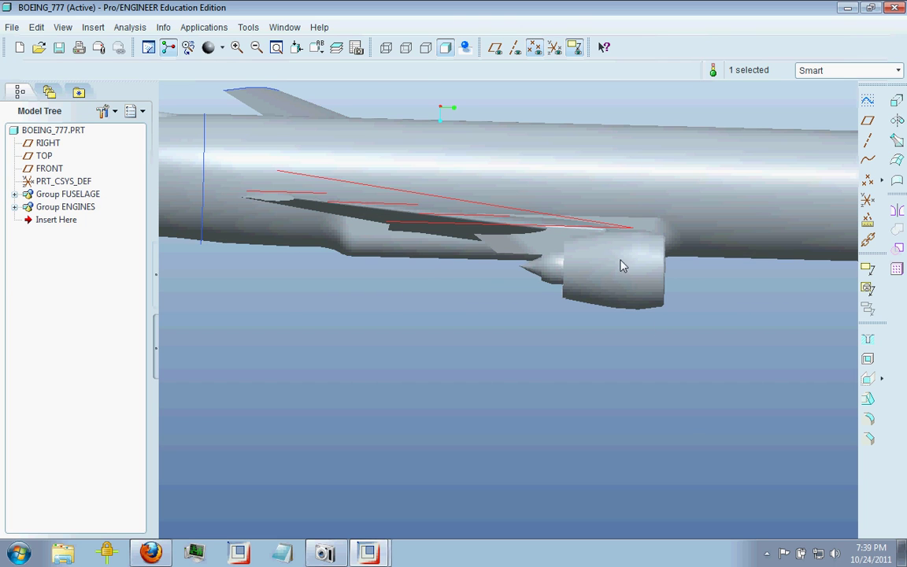
{"action": "middle_click_drag", "start_coordinate": [608, 265], "coordinate": [647, 251]}
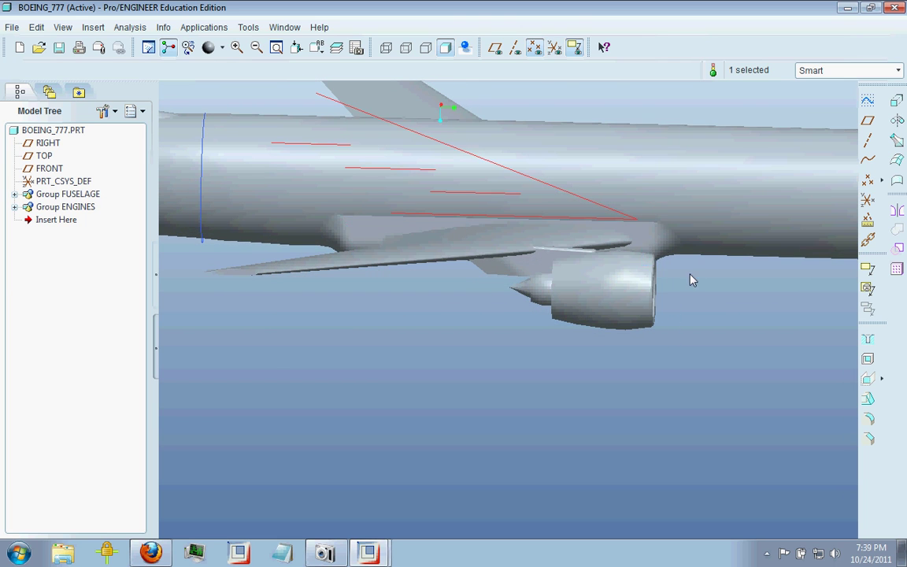
{"action": "middle_click_drag", "start_coordinate": [690, 279], "coordinate": [588, 277]}
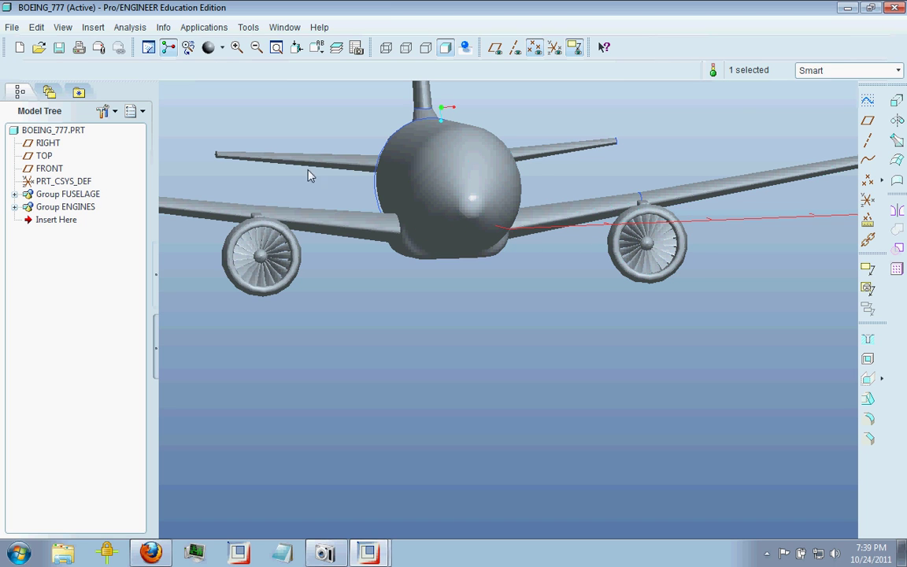
{"action": "middle_click_drag", "start_coordinate": [439, 281], "coordinate": [546, 361]}
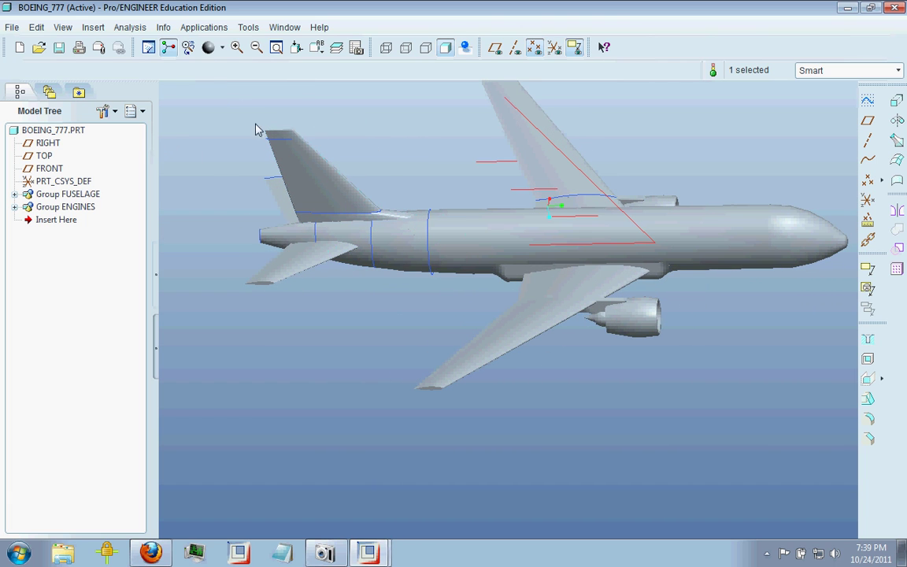
- Orbit through tilted top-down and rear-fuselage views to a steep underside view of the wing
{"action": "mouse_move", "coordinate": [573, 315]}
{"action": "middle_mouse_down"}
{"action": "mouse_move", "coordinate": [559, 289]}
{"action": "mouse_move", "coordinate": [575, 302]}
{"action": "middle_mouse_up"}
{"action": "middle_click_drag", "start_coordinate": [536, 227], "coordinate": [405, 204]}
{"action": "middle_click_drag", "start_coordinate": [583, 254], "coordinate": [571, 95], "text": "ctrl"}
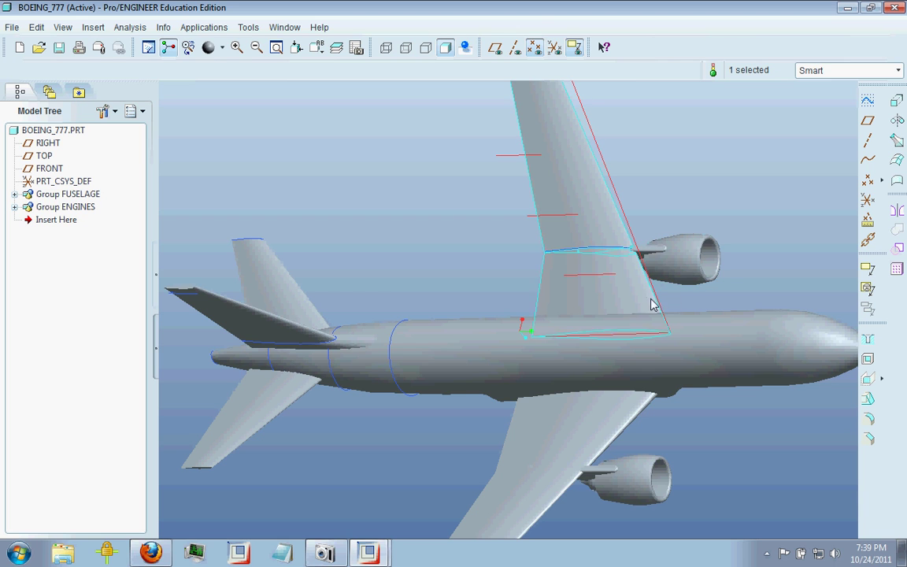
{"action": "middle_click_drag", "start_coordinate": [577, 77], "coordinate": [503, 285], "text": "ctrl"}
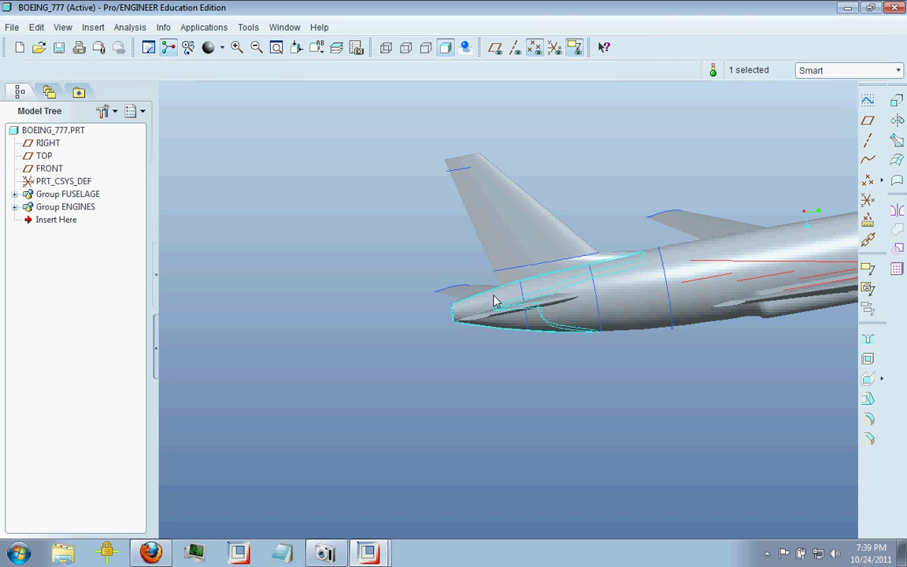
{"action": "middle_click_drag", "start_coordinate": [488, 277], "coordinate": [599, 344]}
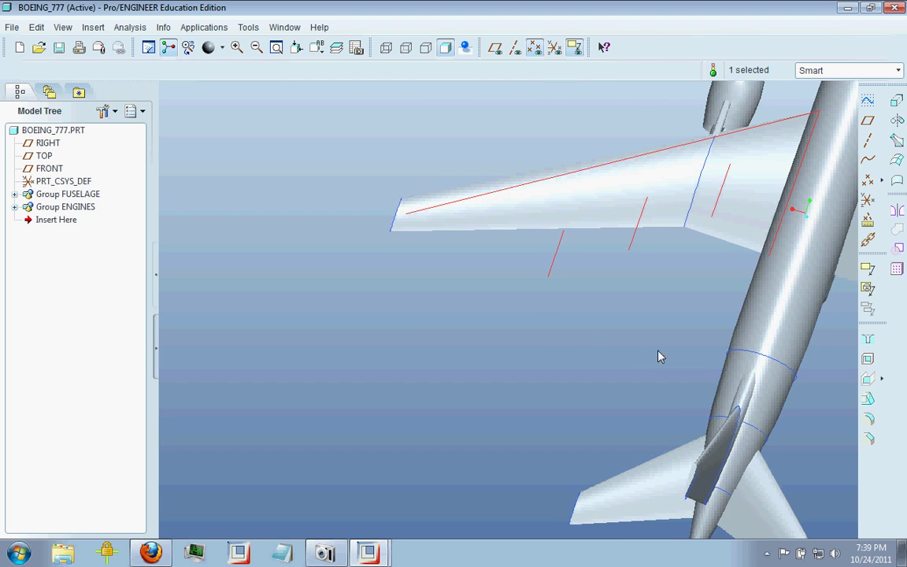
- Zoom into the tail root, then zoom out and pan to frame the tail and rear fuselage
{"action": "middle_click_drag", "start_coordinate": [719, 356], "coordinate": [581, 385]}
{"action": "scroll", "coordinate": [579, 354], "scroll_direction": "up", "scroll_amount": 5}
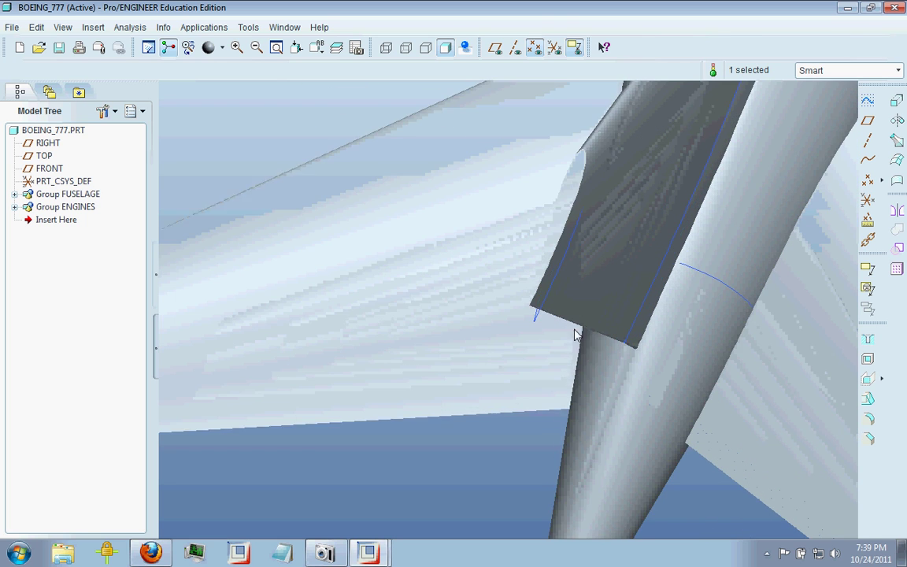
{"action": "scroll", "coordinate": [622, 355], "scroll_direction": "up", "scroll_amount": 3}
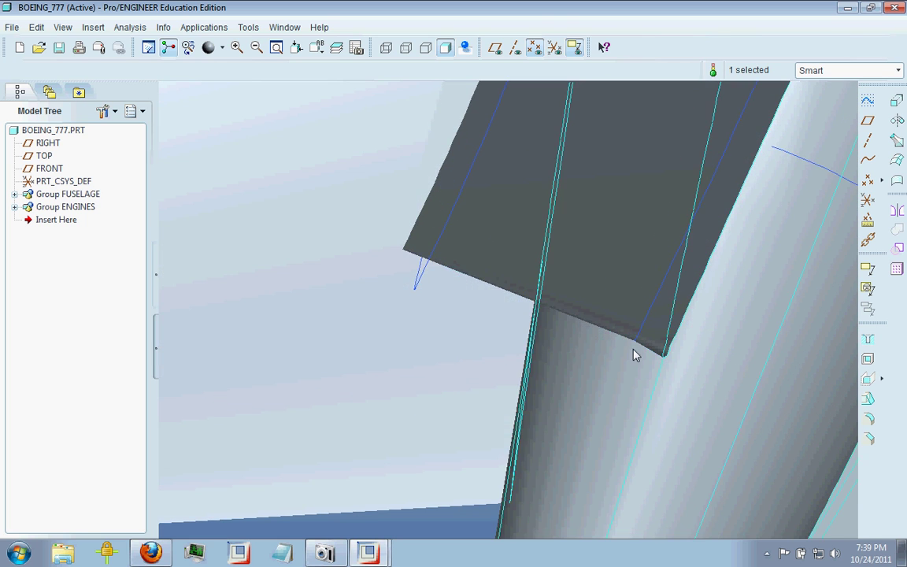
{"action": "scroll", "coordinate": [637, 343], "scroll_direction": "down", "scroll_amount": 8}
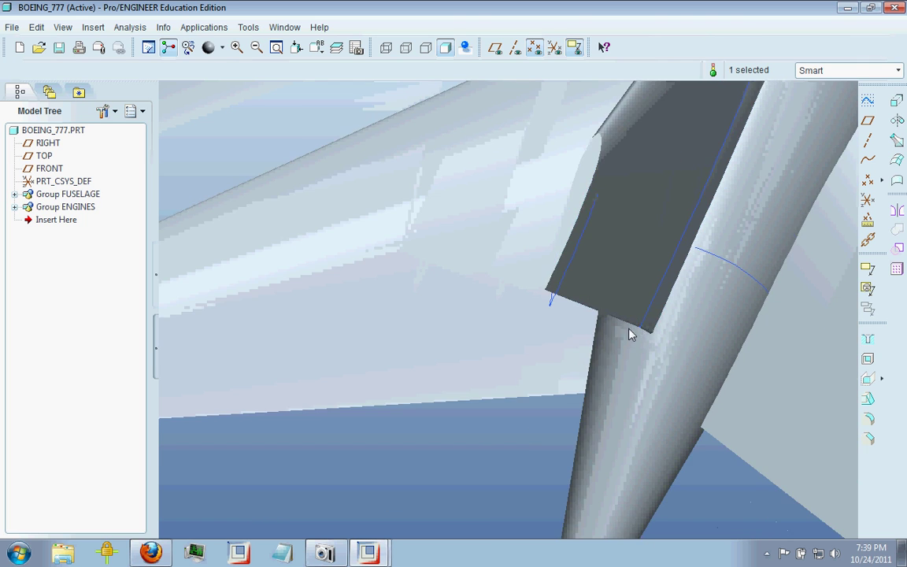
{"action": "middle_click_drag", "start_coordinate": [645, 346], "coordinate": [648, 421]}
{"action": "middle_click_drag", "start_coordinate": [584, 286], "coordinate": [584, 391], "text": "shift"}
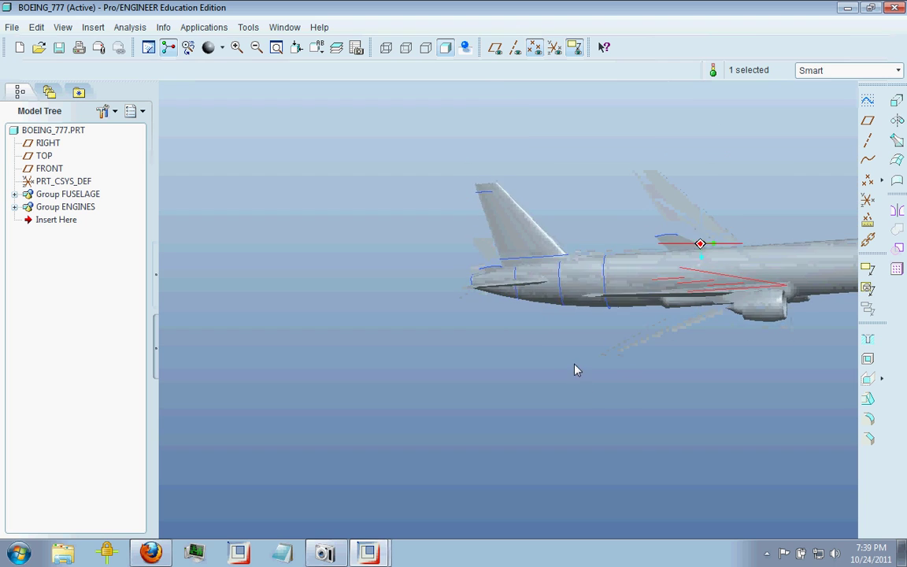
- Zoom onto the tail, orbit below and to a rear-quarter view, clear the selection, and zoom on the stabilizer
{"action": "scroll", "coordinate": [527, 230], "scroll_direction": "up", "scroll_amount": 5}
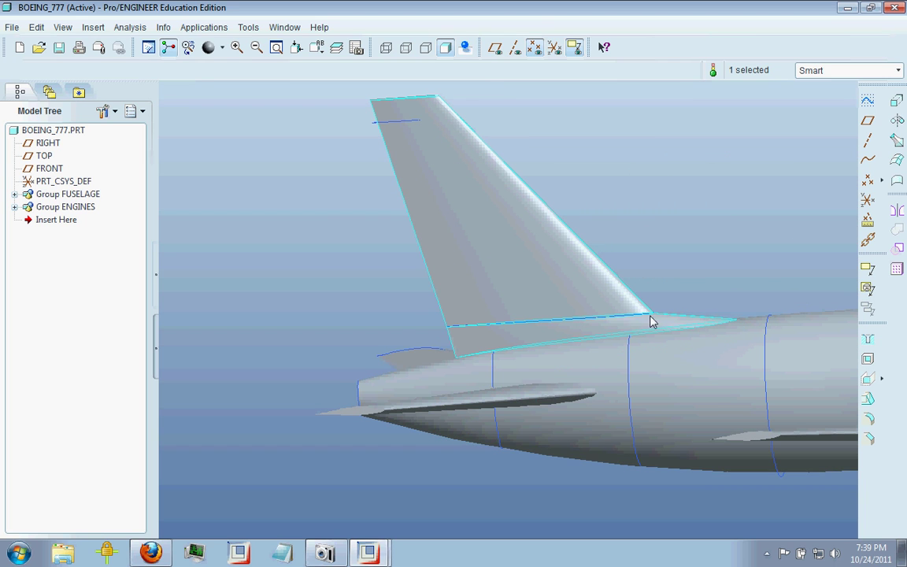
{"action": "scroll", "coordinate": [427, 344], "scroll_direction": "down", "scroll_amount": 2}
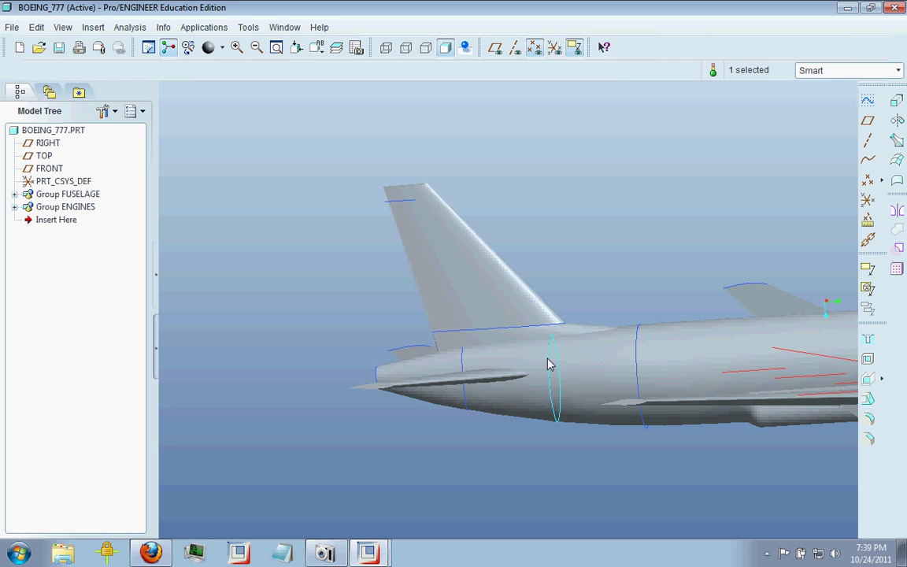
{"action": "mouse_move", "coordinate": [330, 358]}
{"action": "middle_mouse_down"}
{"action": "mouse_move", "coordinate": [346, 375]}
{"action": "mouse_move", "coordinate": [356, 539]}
{"action": "mouse_move", "coordinate": [344, 389]}
{"action": "mouse_move", "coordinate": [329, 354]}
{"action": "middle_mouse_up"}
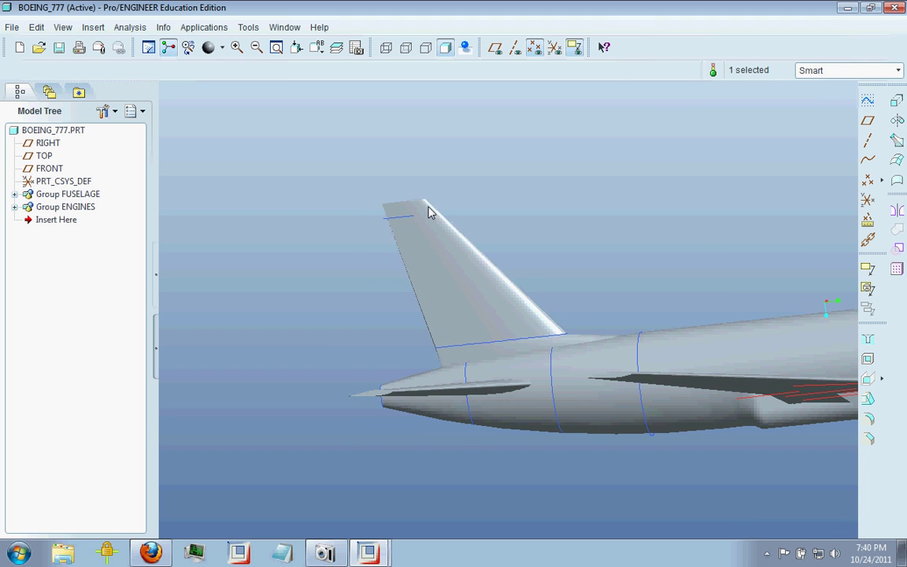
{"action": "middle_click_drag", "start_coordinate": [555, 226], "coordinate": [560, 300]}
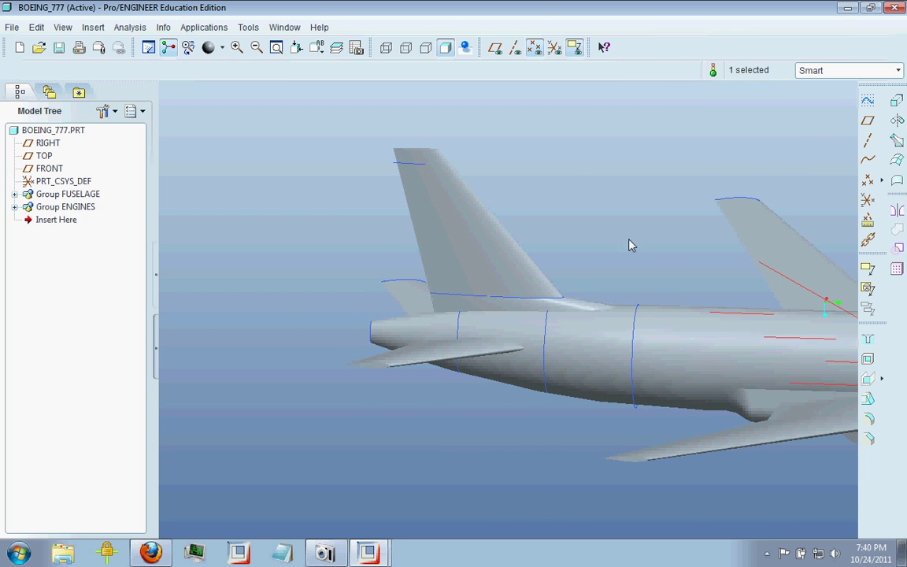
{"action": "middle_click_drag", "start_coordinate": [644, 219], "coordinate": [747, 291]}
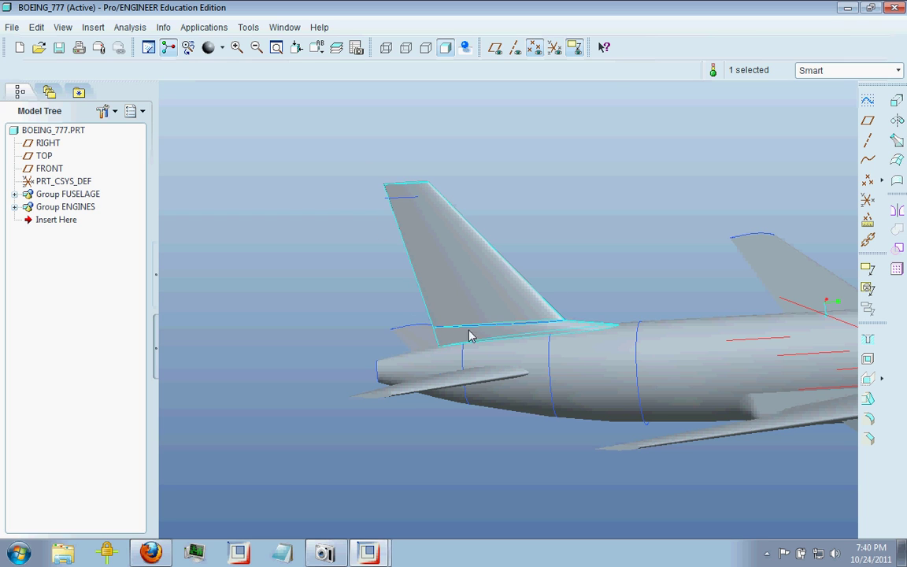
{"action": "scroll", "coordinate": [224, 373], "scroll_direction": "down", "scroll_amount": 5}
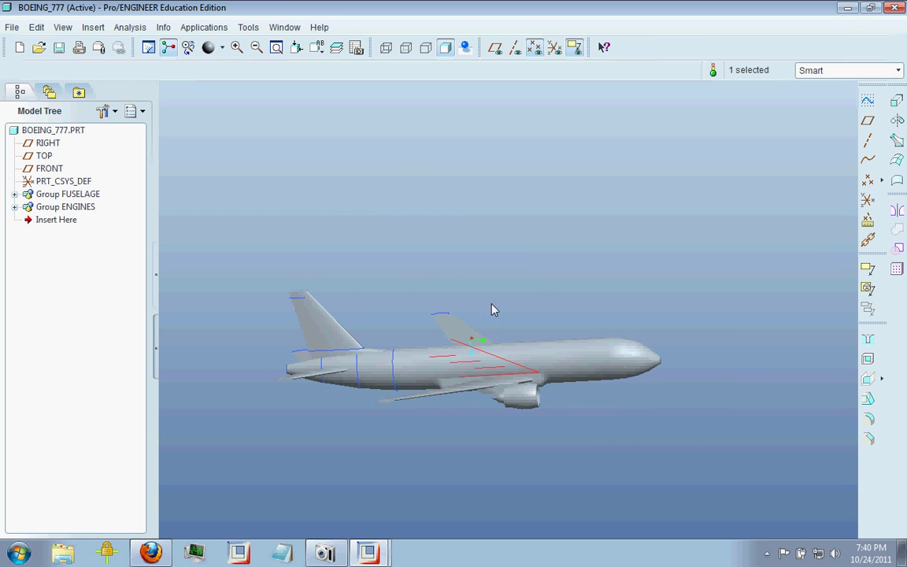
{"action": "left_click", "coordinate": [451, 294]}
{"action": "scroll", "coordinate": [269, 377], "scroll_direction": "up", "scroll_amount": 5}
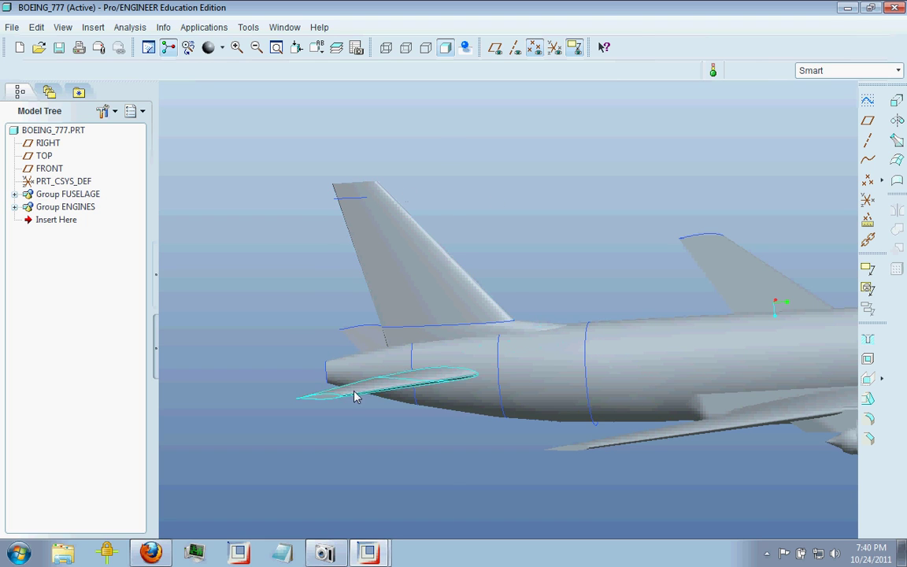
- Reset with Ctrl+D, orbit to a side-rear view of the tail, then bring up Freez Screen Video Capture
{"action": "key", "text": "ctrl+d"}
{"action": "middle_click_drag", "start_coordinate": [510, 363], "coordinate": [479, 400]}
{"action": "middle_click_drag", "start_coordinate": [508, 263], "coordinate": [488, 425]}
{"action": "scroll", "coordinate": [520, 420], "scroll_direction": "up", "scroll_amount": 4}
{"action": "mouse_move", "coordinate": [555, 415]}
{"action": "middle_mouse_down"}
{"action": "mouse_move", "coordinate": [479, 435]}
{"action": "mouse_move", "coordinate": [495, 453]}
{"action": "mouse_move", "coordinate": [551, 429]}
{"action": "middle_mouse_up"}
{"action": "scroll", "coordinate": [550, 429], "scroll_direction": "down", "scroll_amount": 6}
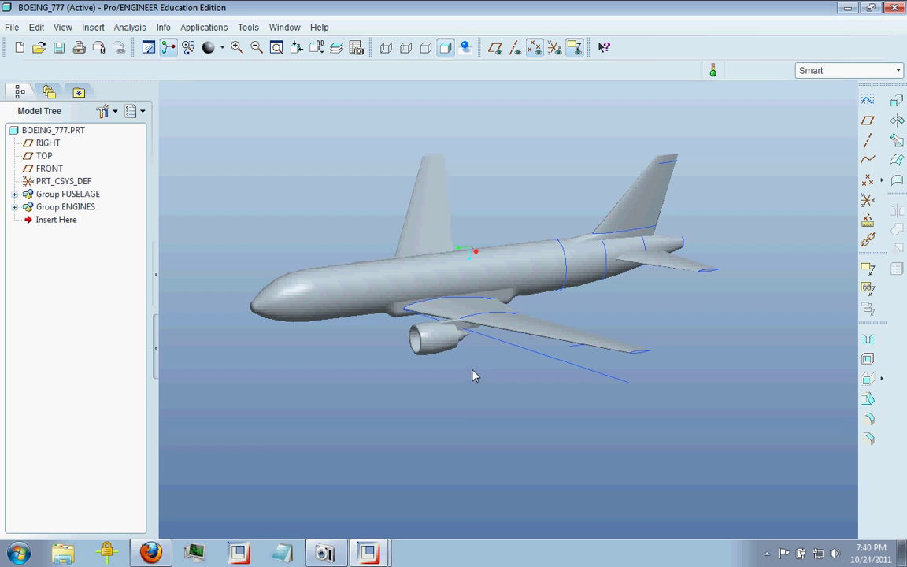
{"action": "left_click", "coordinate": [325, 552]}
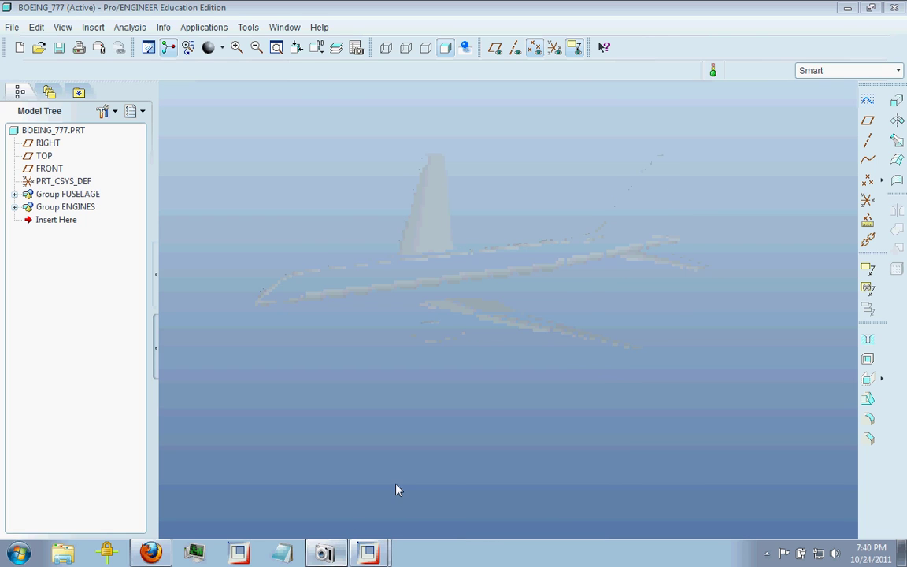